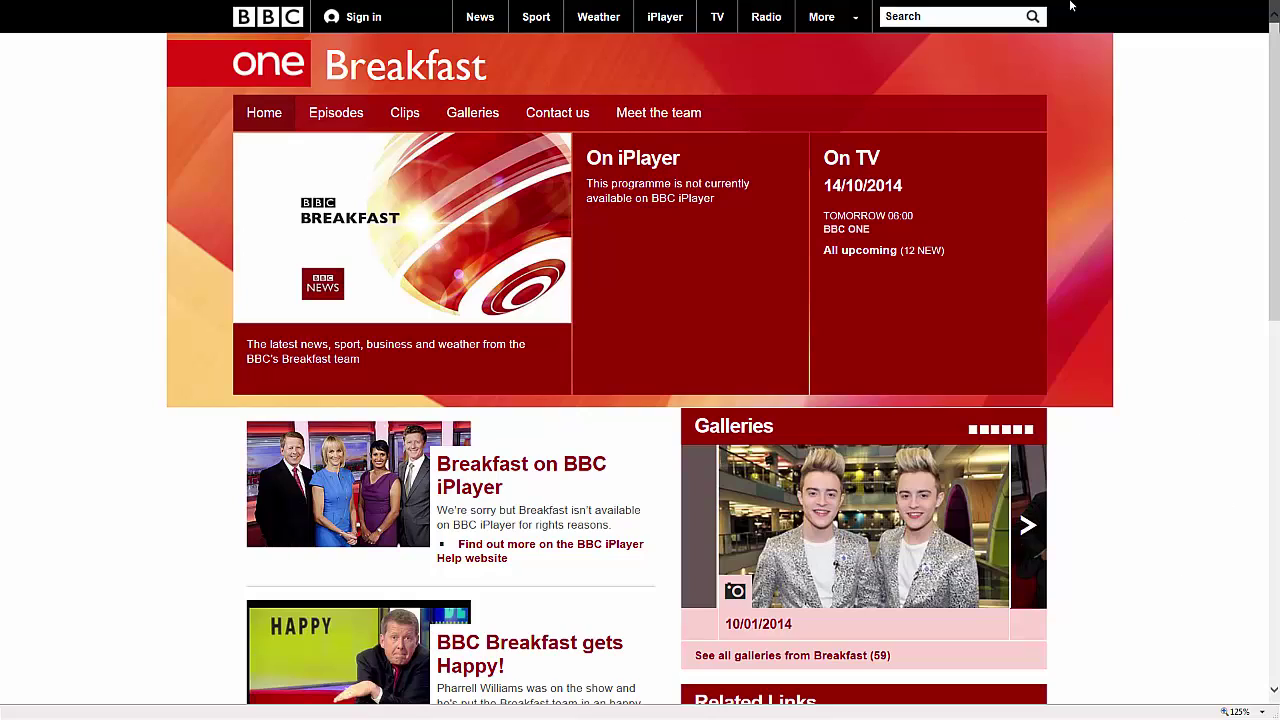
# Open the favorites list beside the web page and look through its saved folders and links.
pyautogui.rightClick(1200, 117)
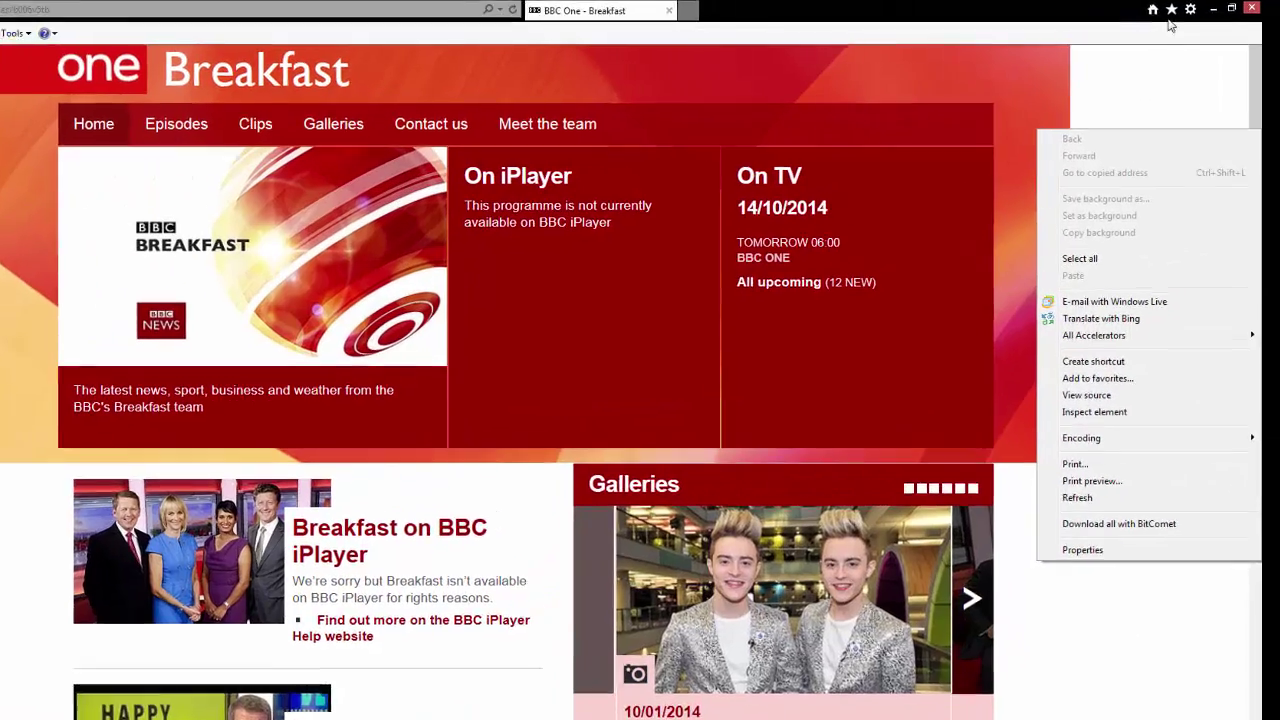
pyautogui.click(1201, 12)
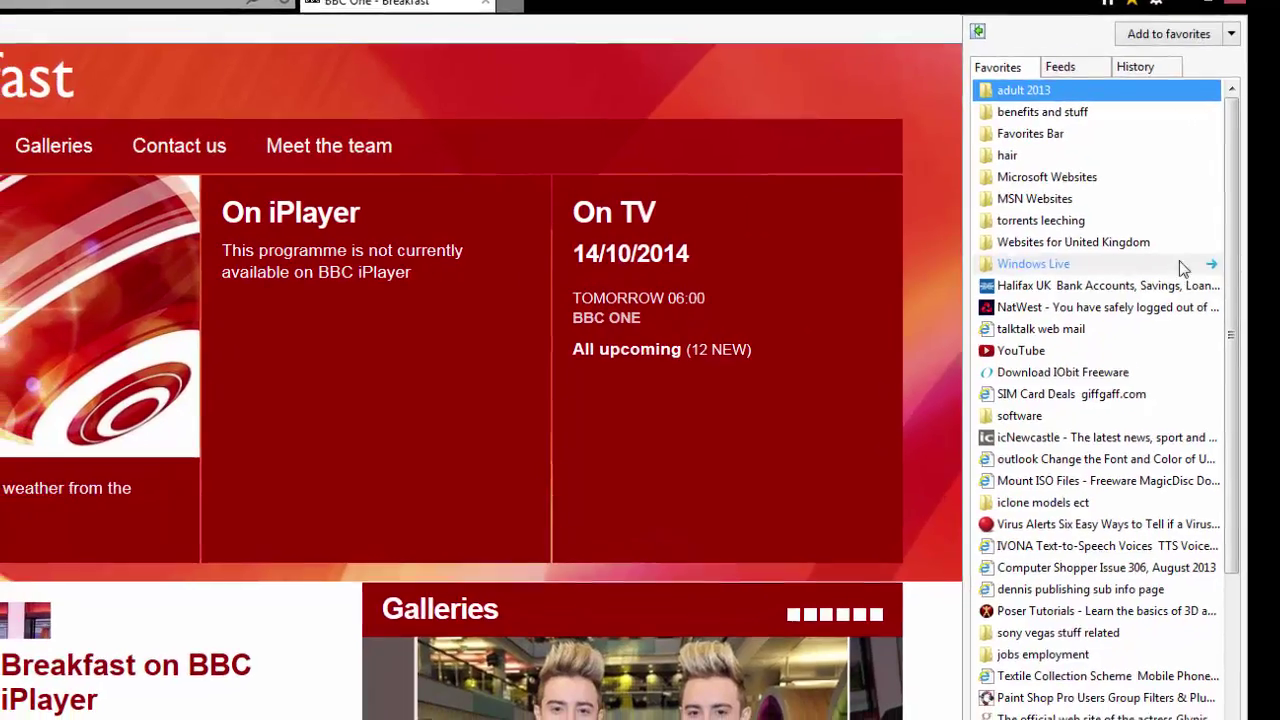
pyautogui.moveTo(1231, 188)
pyautogui.mouseDown()
pyautogui.moveTo(1231, 630)
pyautogui.moveTo(1232, 289)
pyautogui.moveTo(1268, 222)
pyautogui.moveTo(1268, 287)
pyautogui.moveTo(1265, 201)
pyautogui.mouseUp()
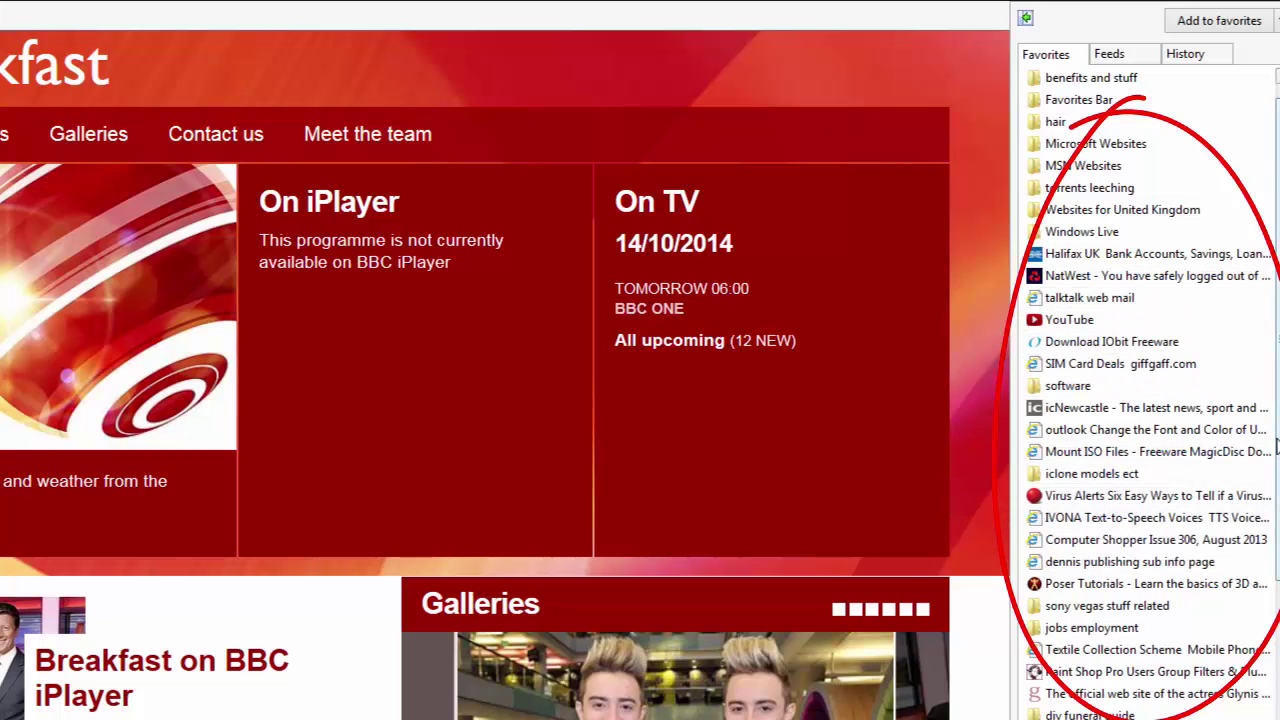
pyautogui.scroll(-4, 1175, 525)
pyautogui.scroll(-4, 1150, 400)
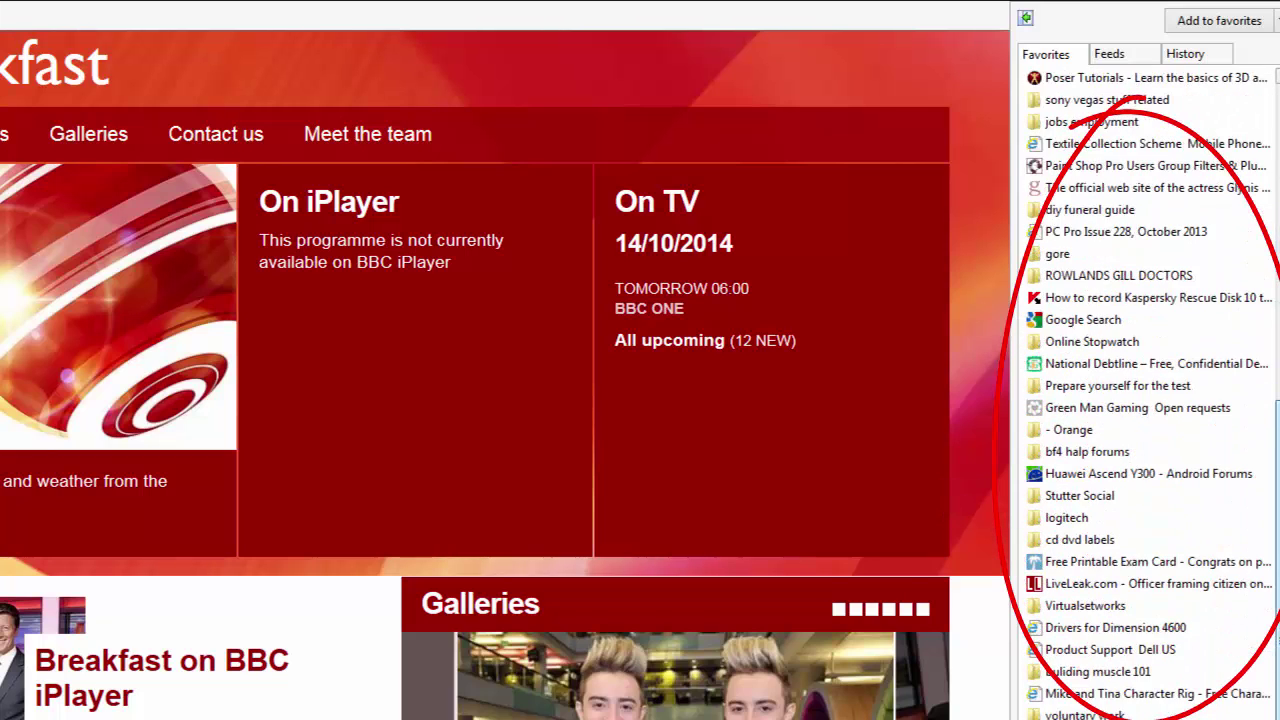
pyautogui.scroll(3, 1150, 400)
pyautogui.scroll(2, 1150, 400)
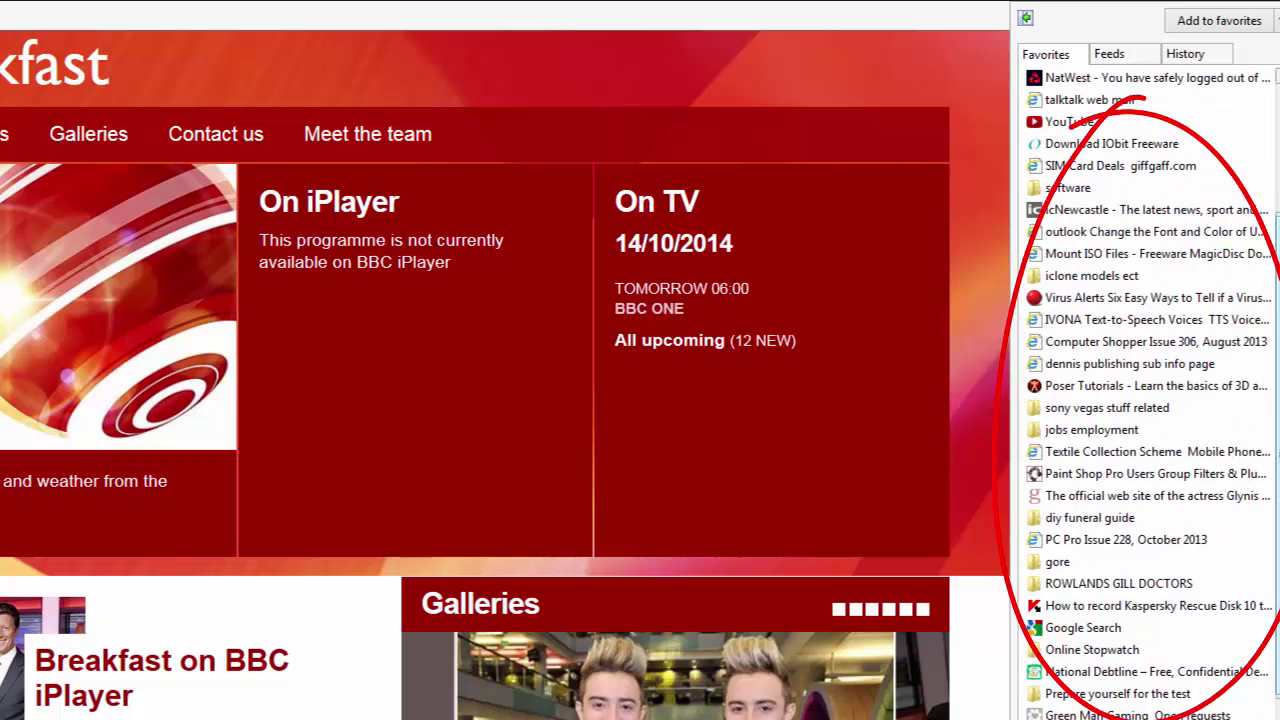
pyautogui.scroll(4, 1180, 330)
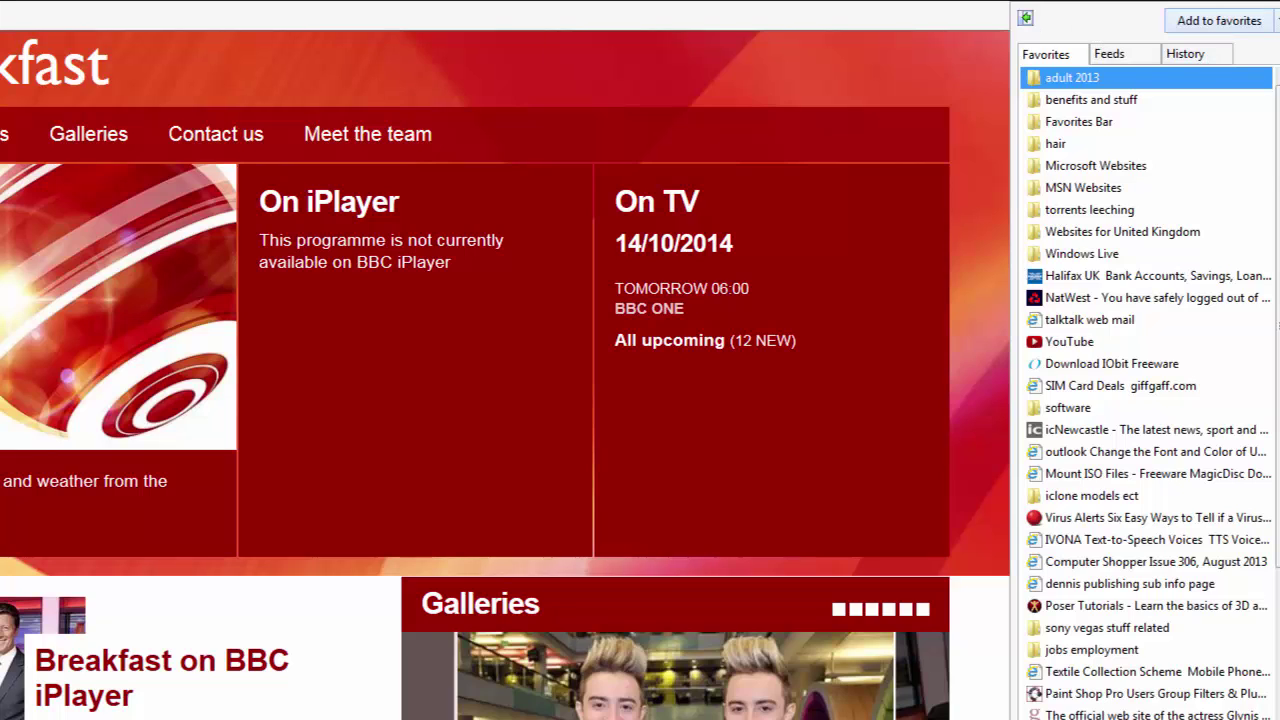
# Start the Import/Export Settings wizard and choose to export the browser settings to a file.
pyautogui.click(1275, 22)
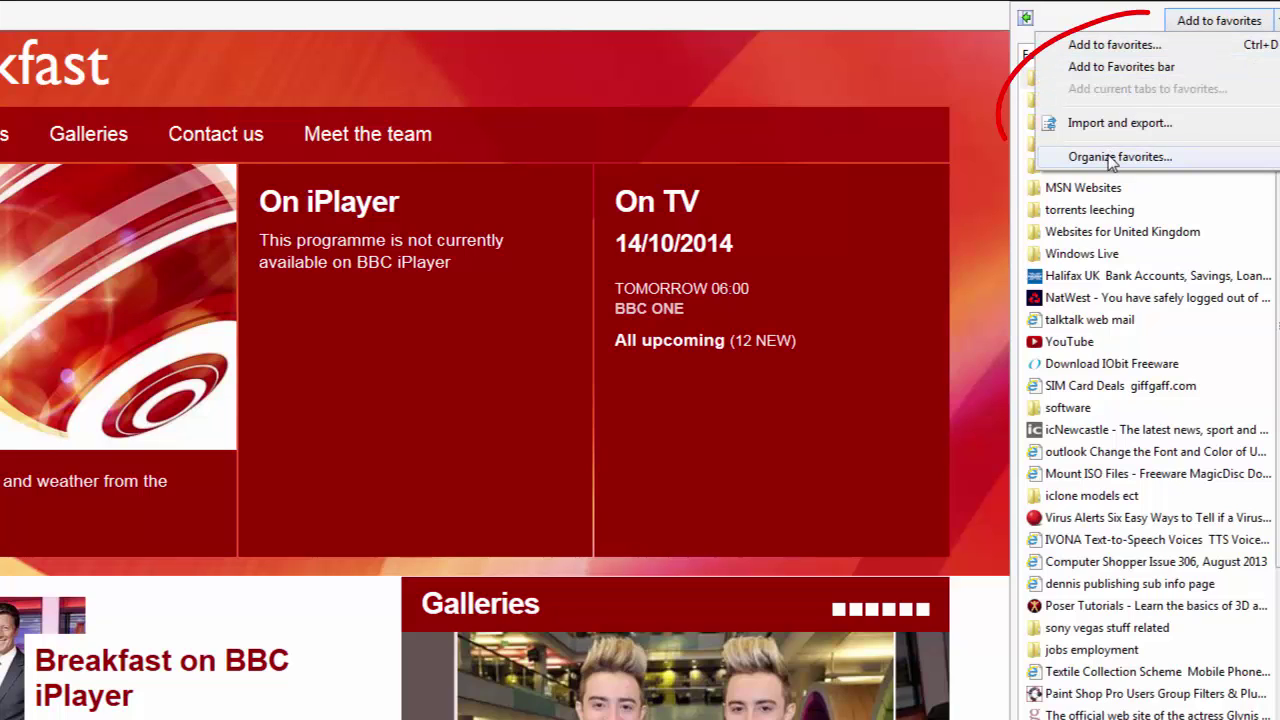
pyautogui.click(1094, 128)
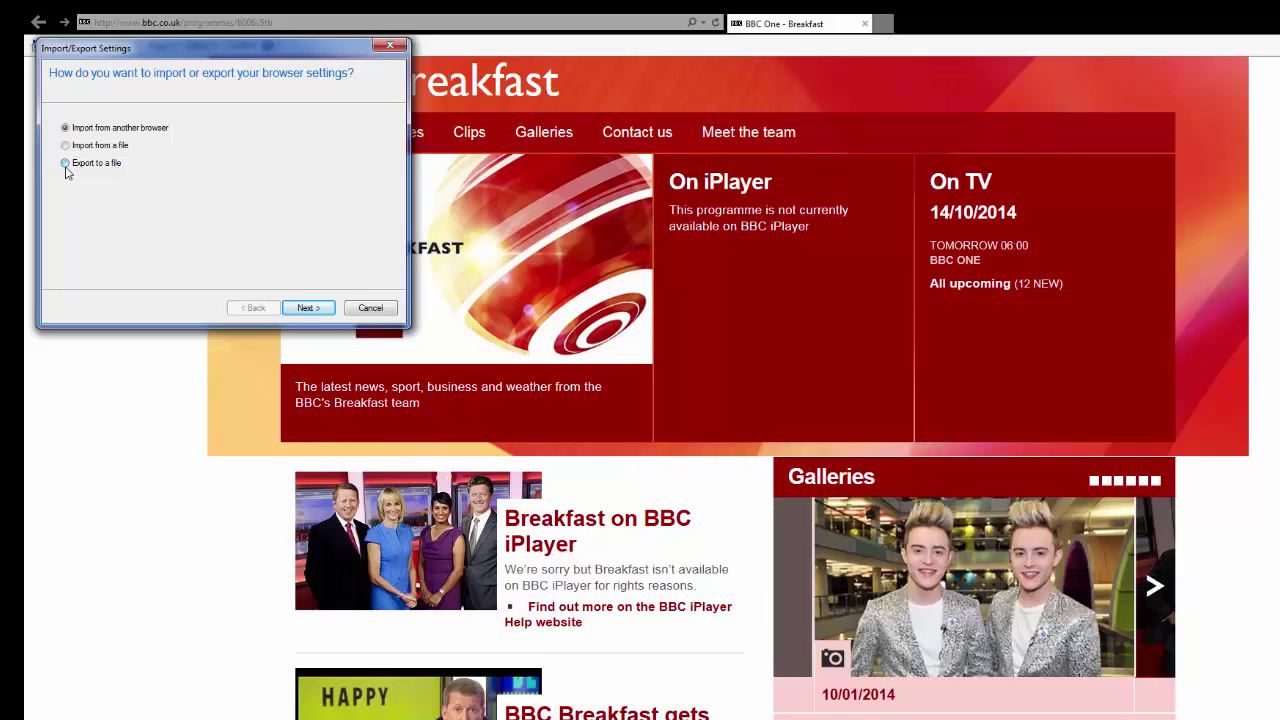
pyautogui.click(66, 166)
pyautogui.click(308, 307)
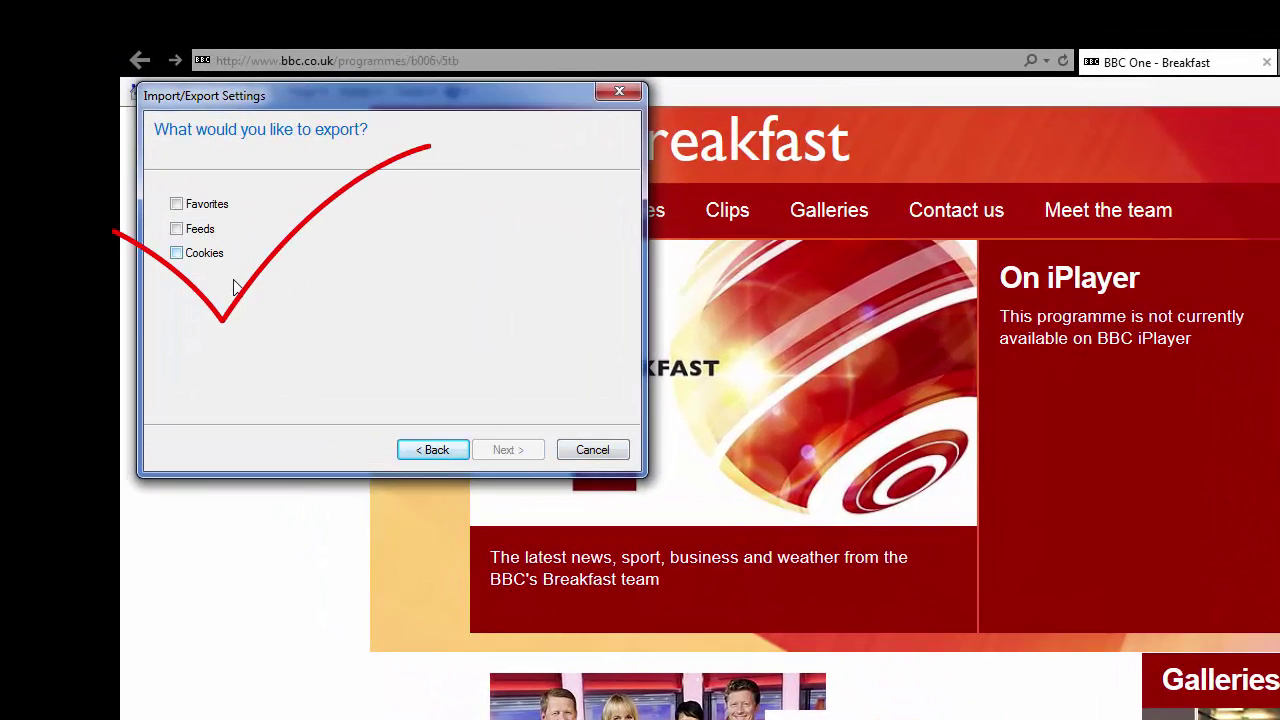
# Choose only Favorites for export and accept the top-level Favorites folder as the source.
pyautogui.click(177, 204)
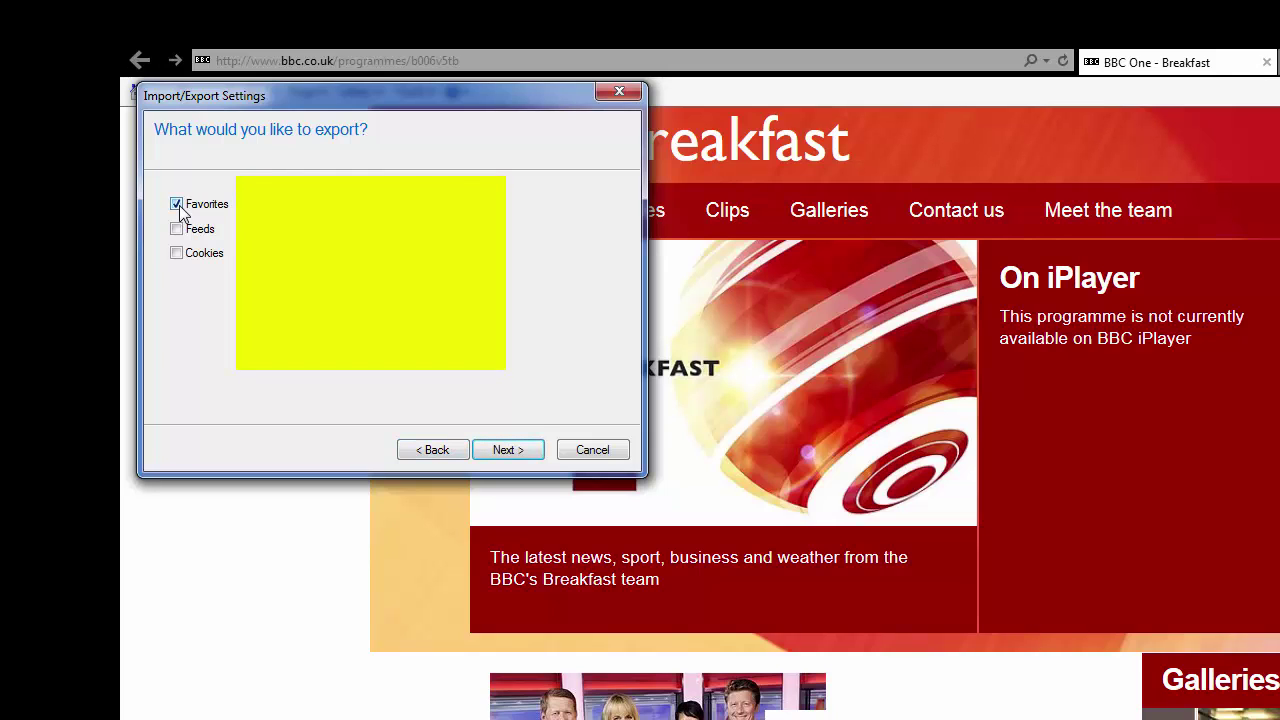
pyautogui.click(508, 449)
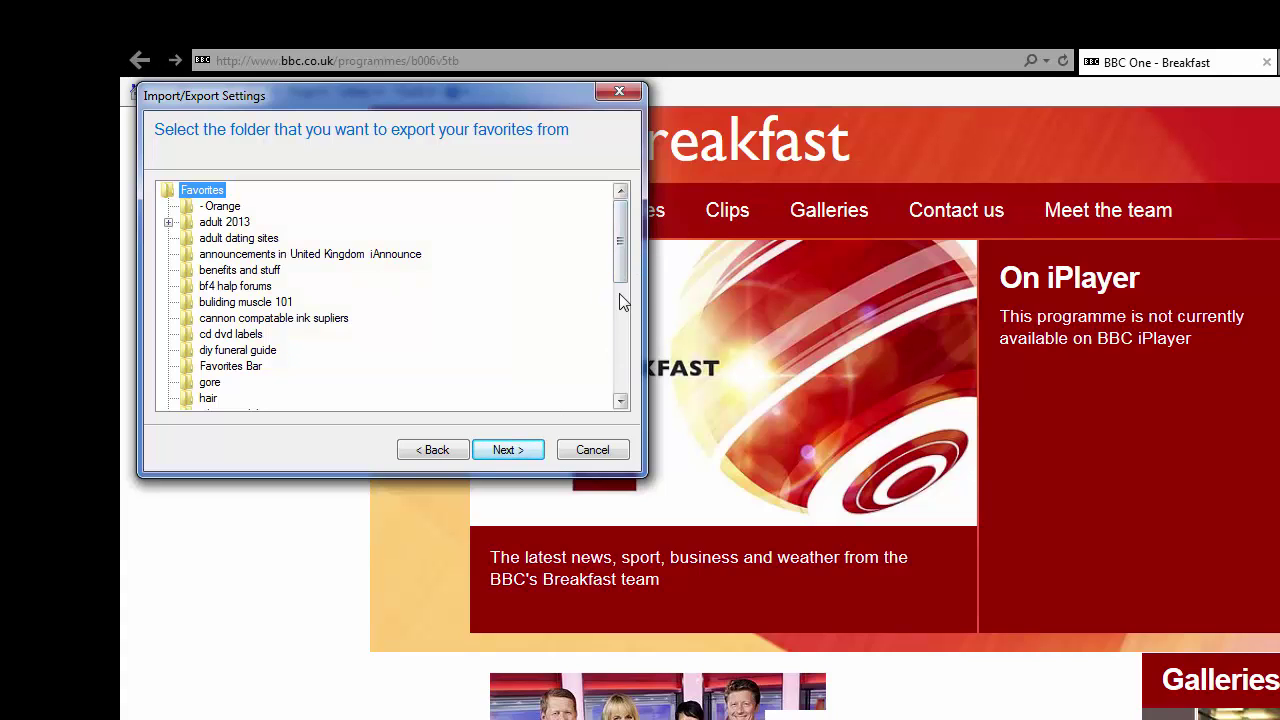
pyautogui.scroll(-10, 623, 295)
pyautogui.click(505, 450)
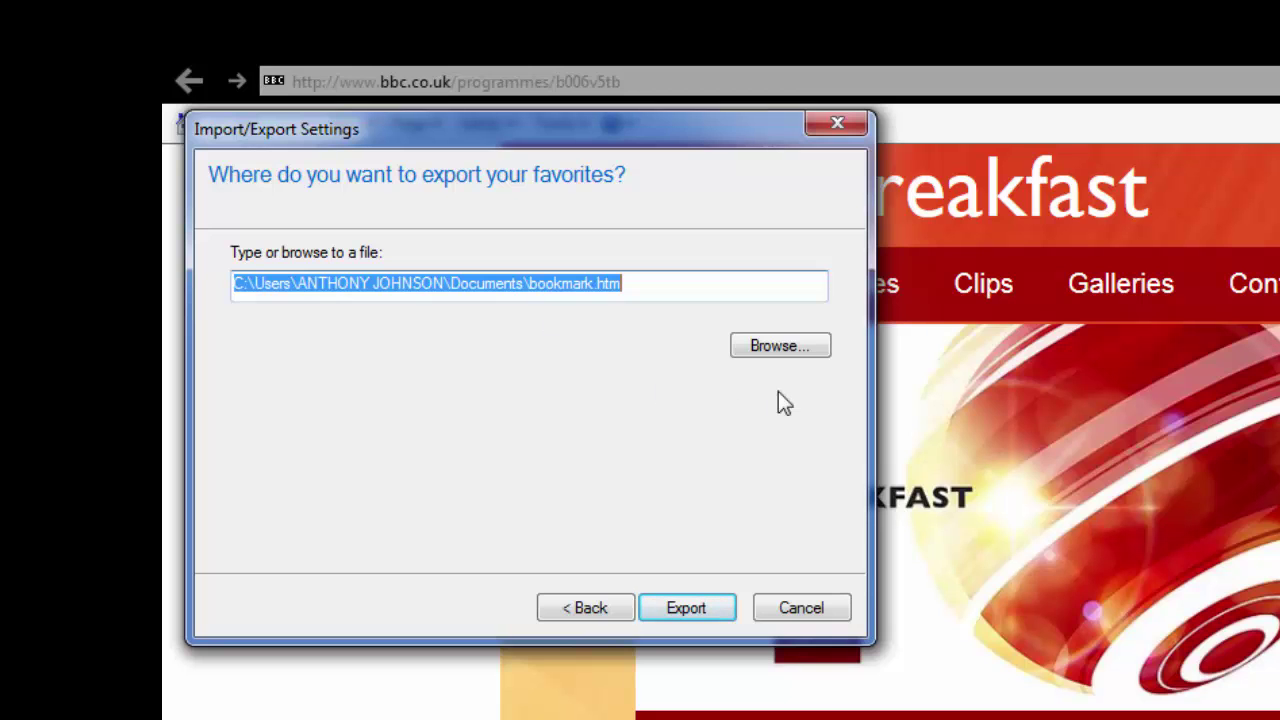
# Export the favorites to bookmark.htm in the Documents folder, replacing the existing file, and finish the wizard.
pyautogui.click(767, 350)
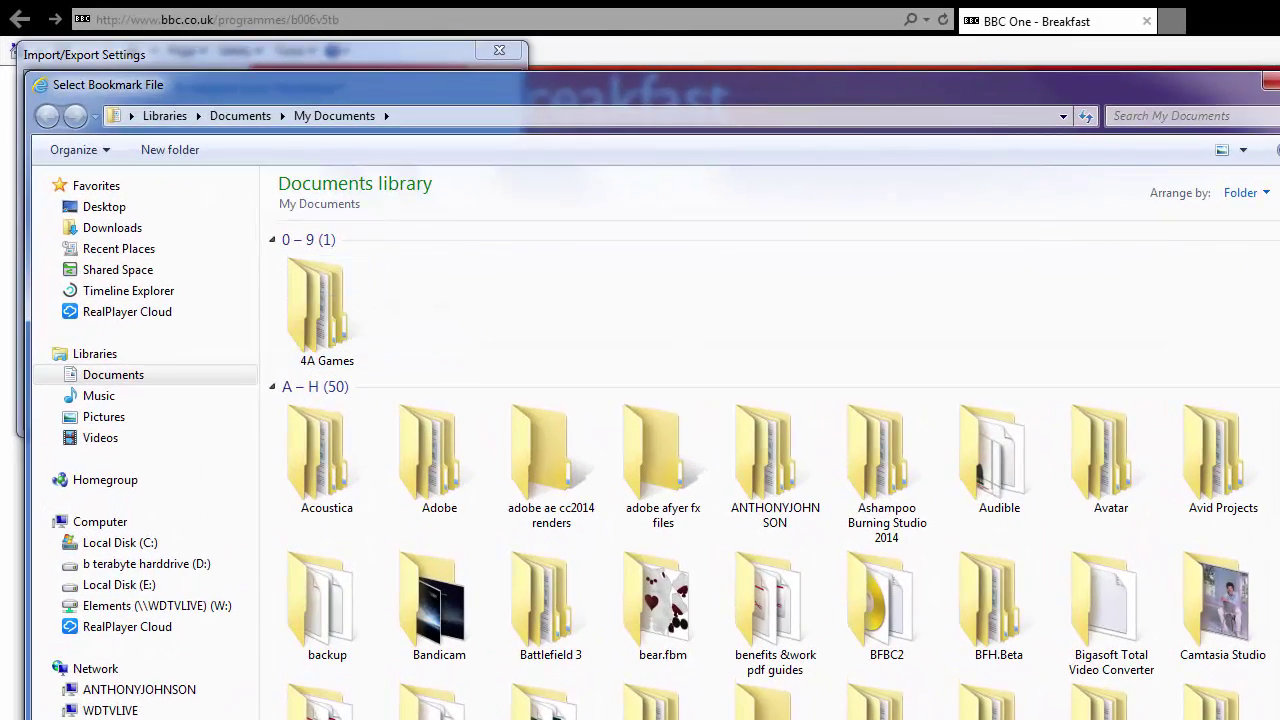
pyautogui.click(1274, 82)
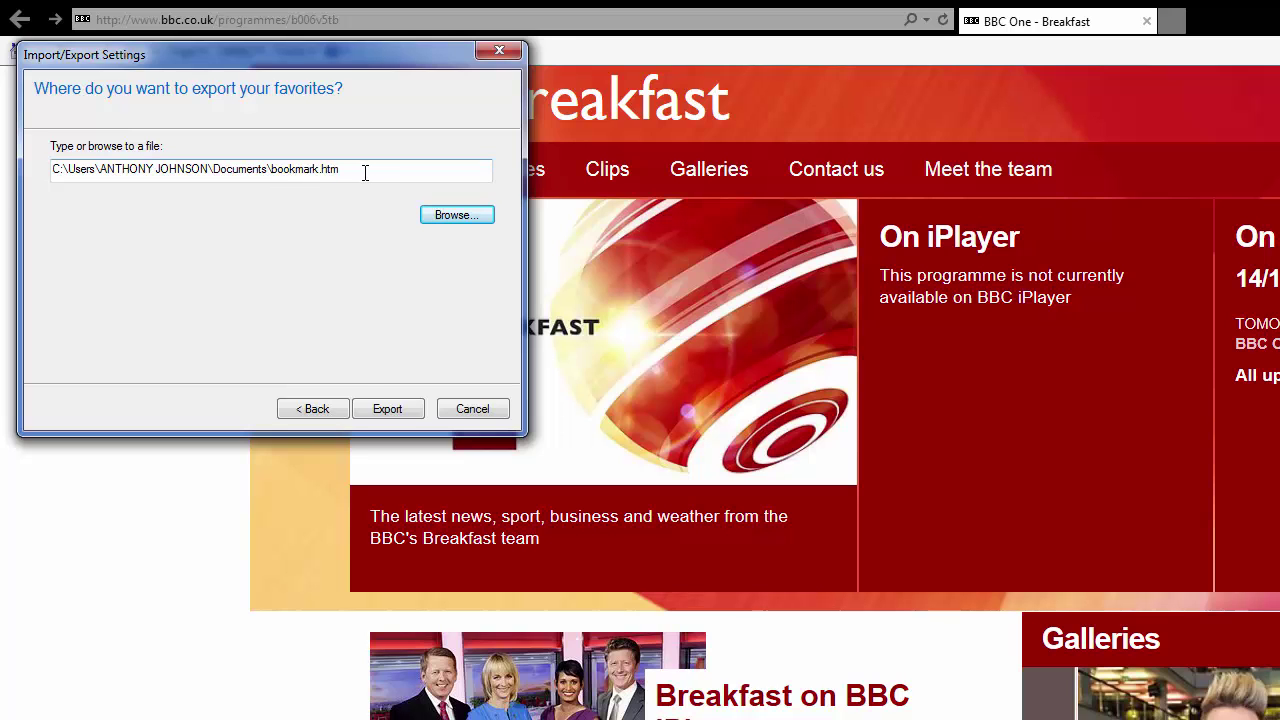
pyautogui.moveTo(365, 172); pyautogui.dragTo(2, 183)
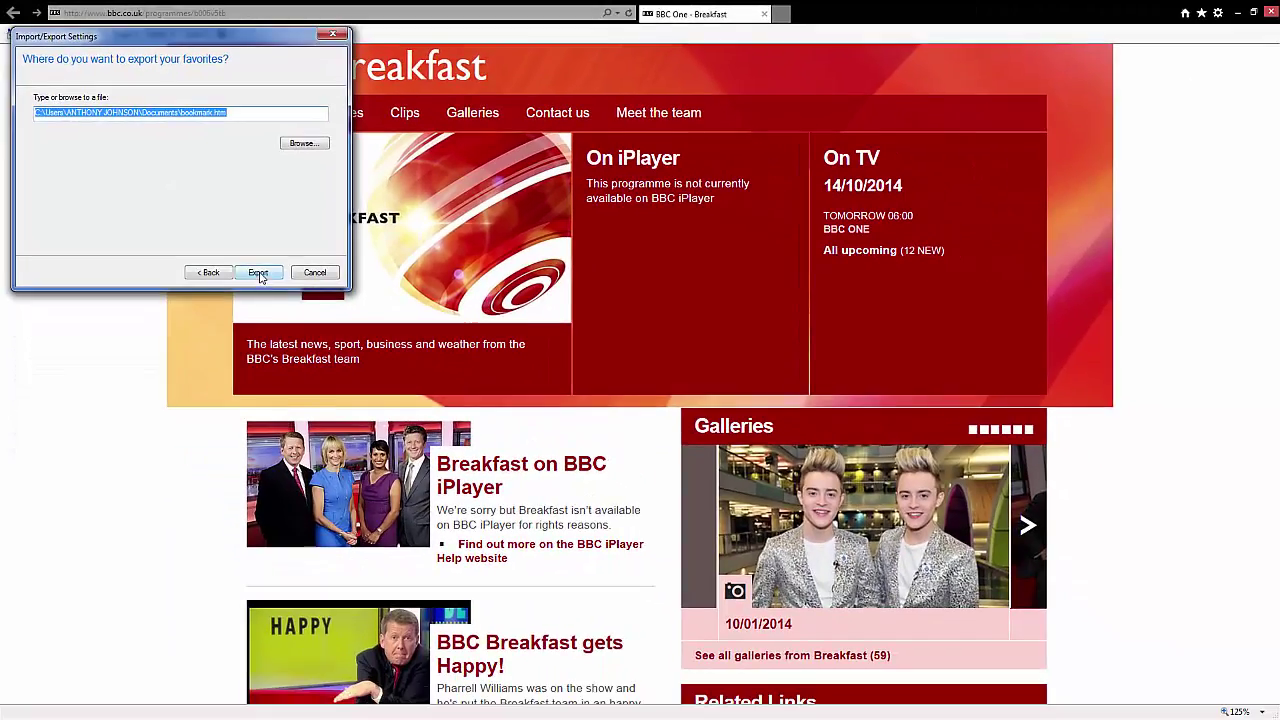
pyautogui.click(314, 317)
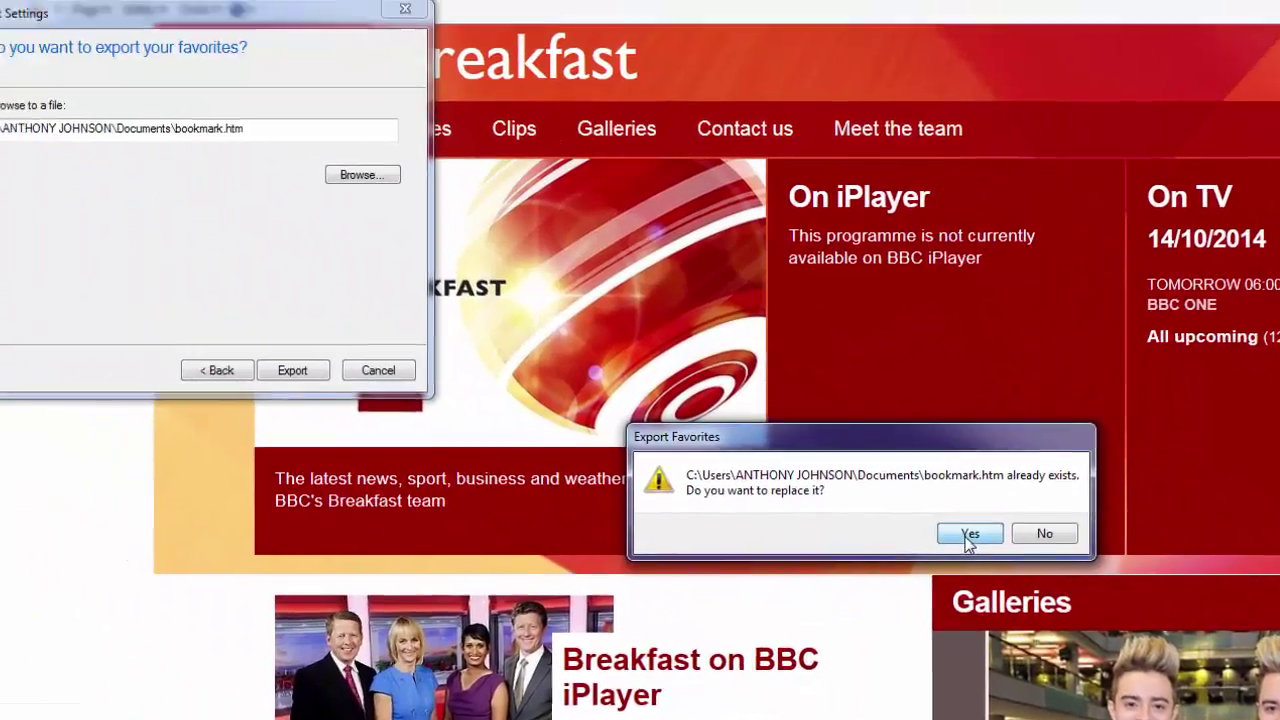
pyautogui.click(574, 339)
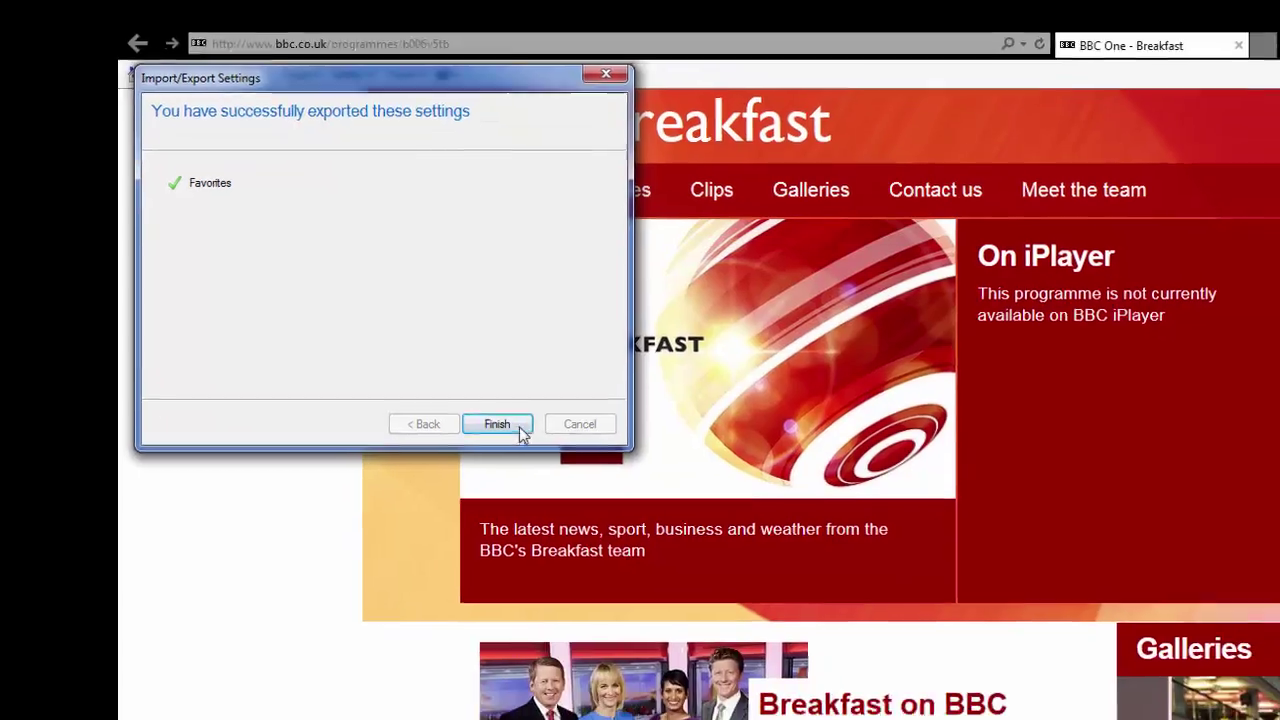
pyautogui.click(520, 430)
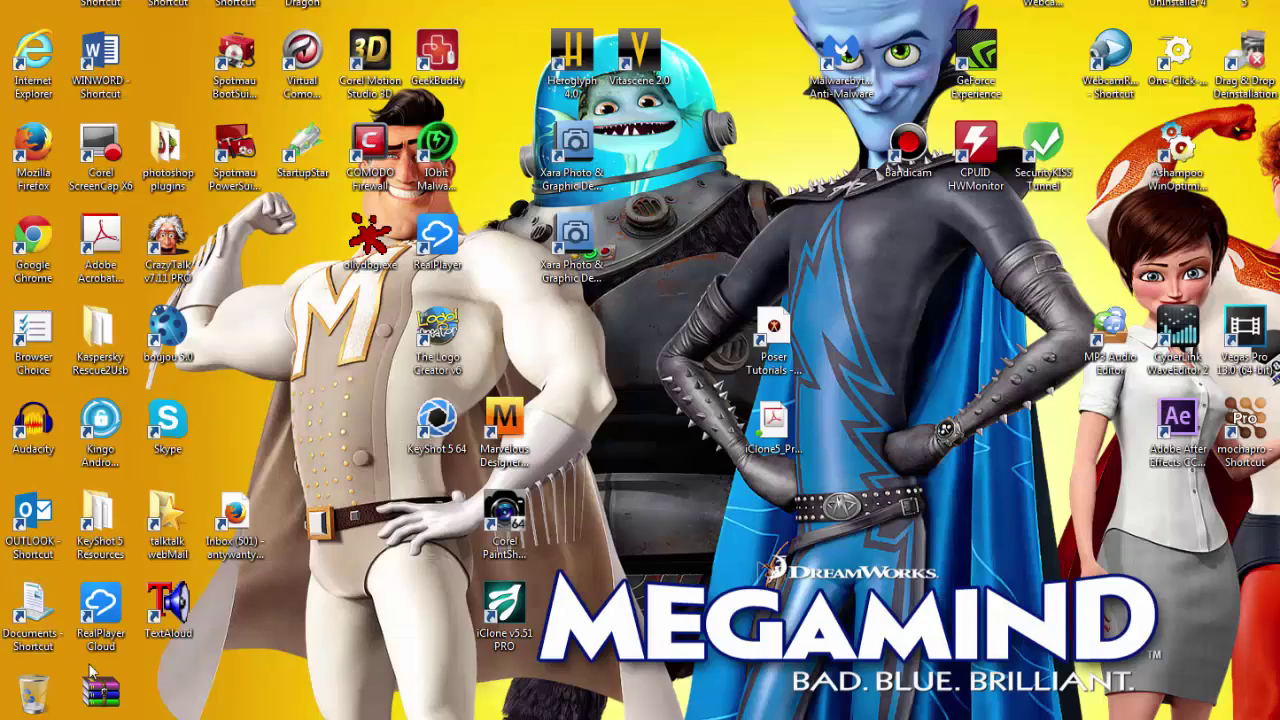
# Open the Documents library from the desktop, search it for "bookmar" and select bookmark.htm.
pyautogui.doubleClick(33, 615)
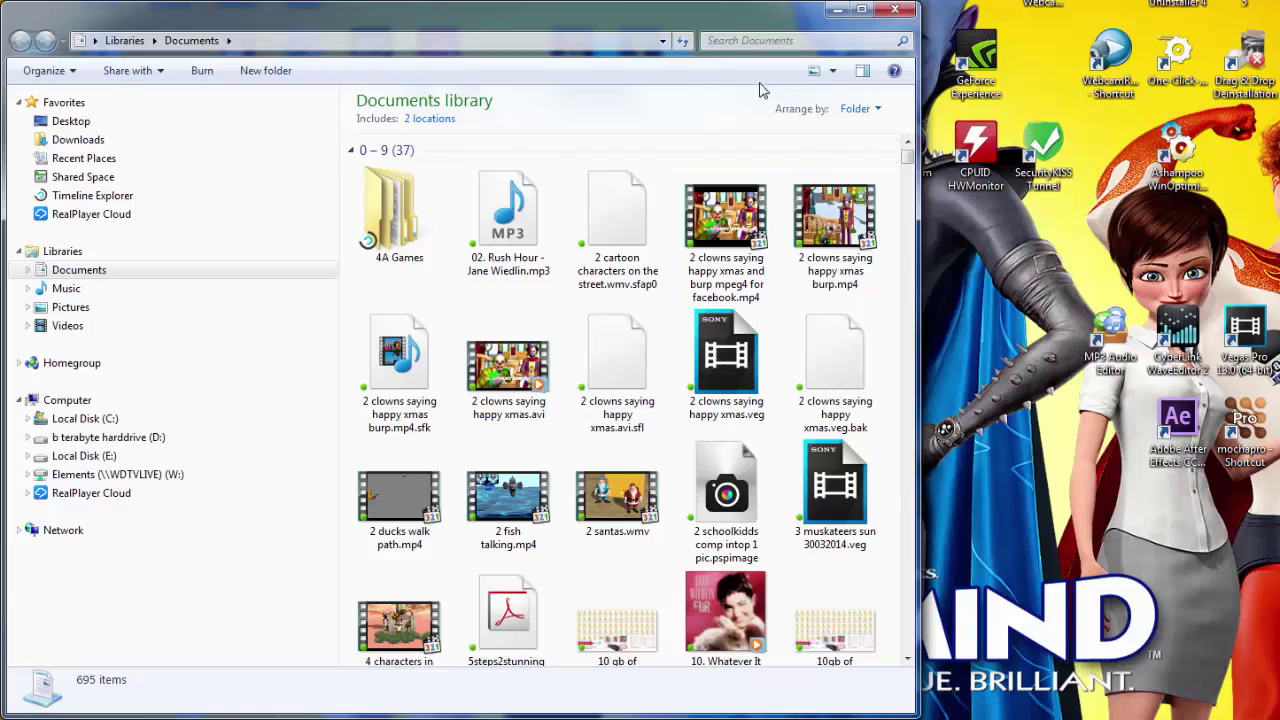
pyautogui.click(754, 41)
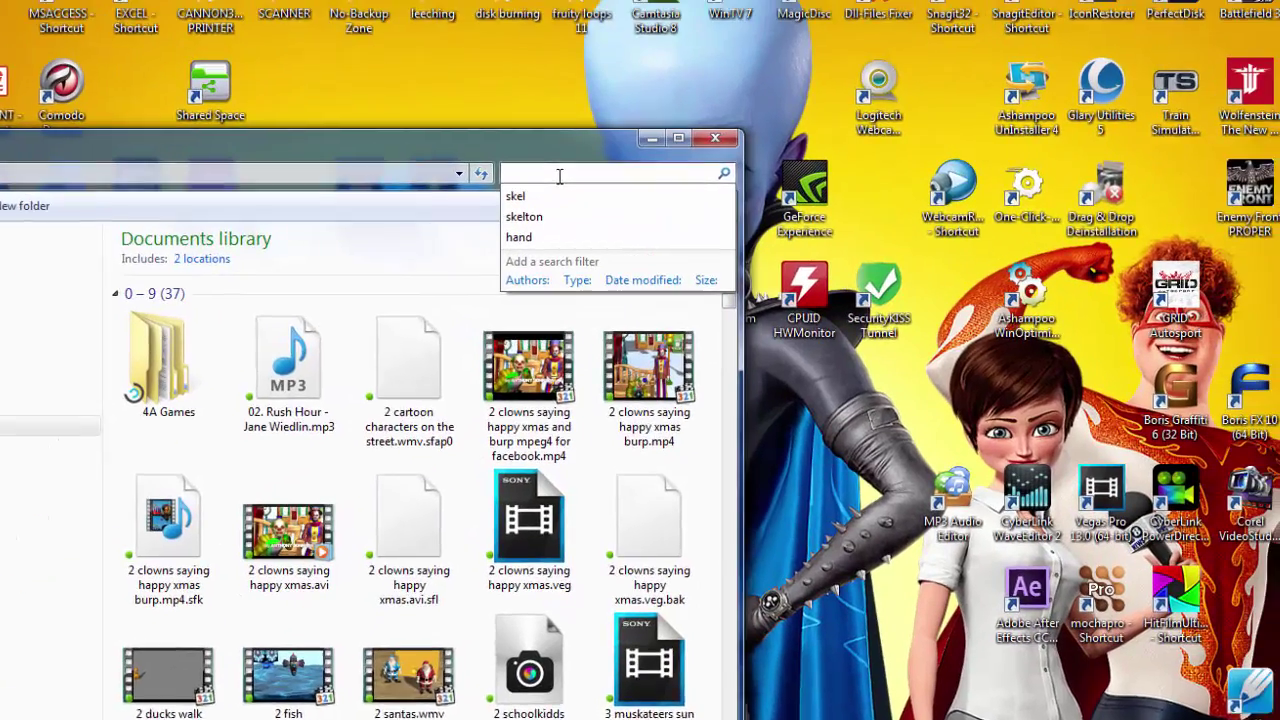
pyautogui.write('bookmar')
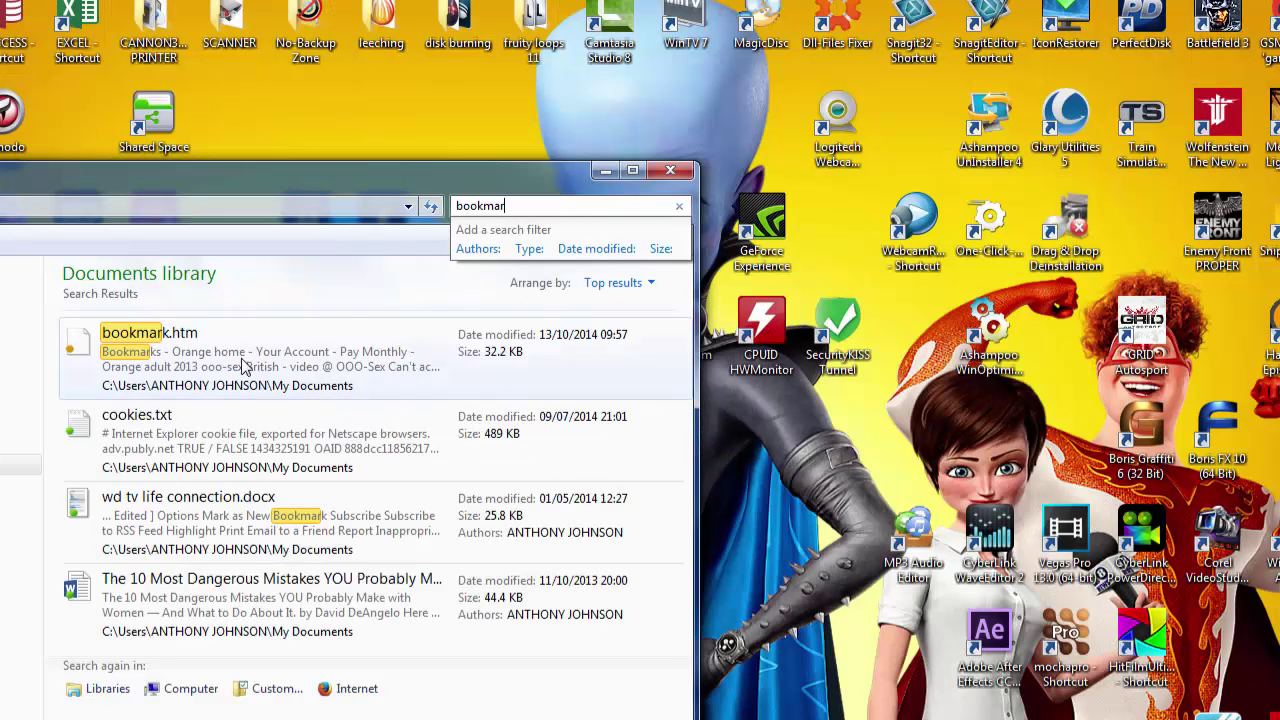
pyautogui.click(196, 368)
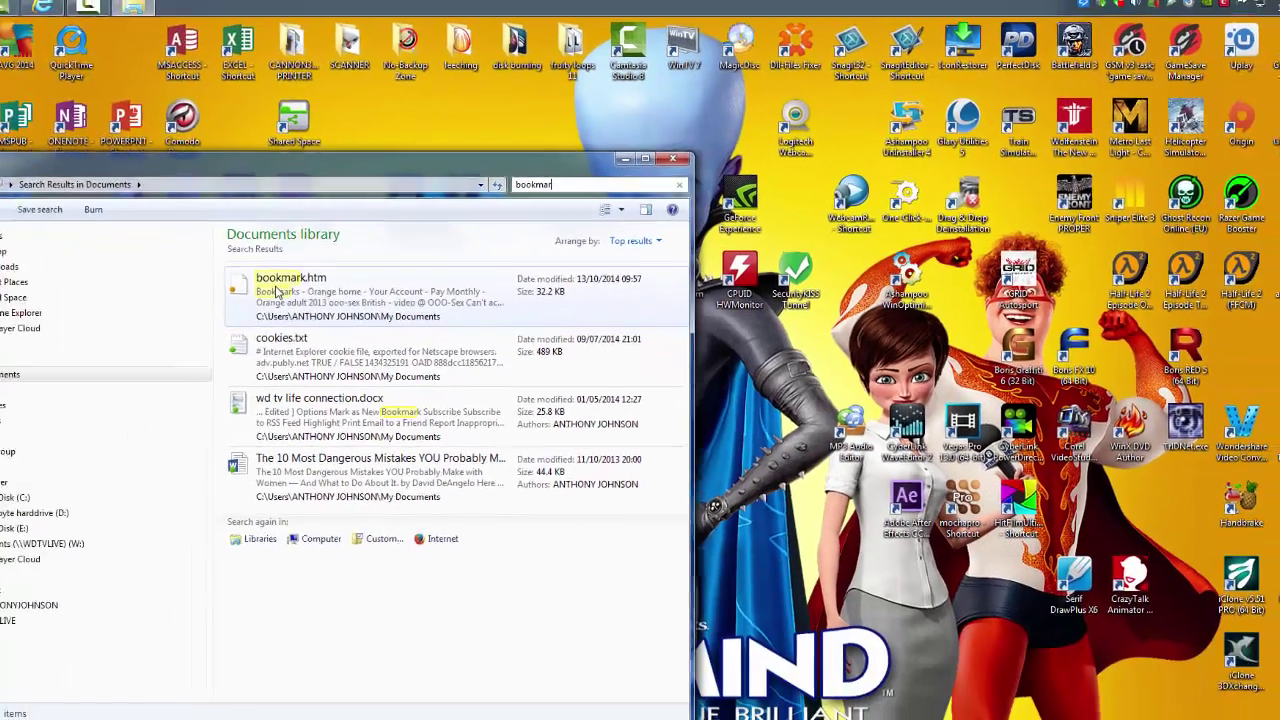
pyautogui.click(280, 291)
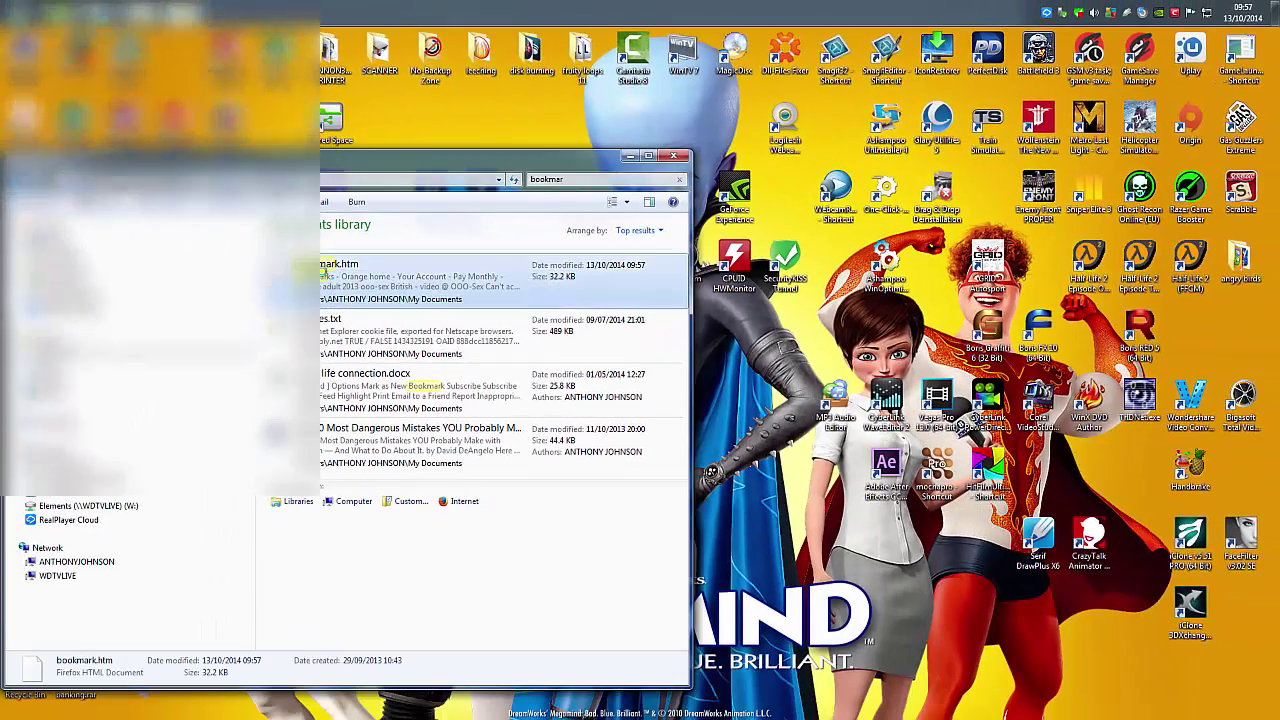
# Open bookmark.htm to check the exported links, close the page and minimize the search results window.
pyautogui.doubleClick(323, 271)
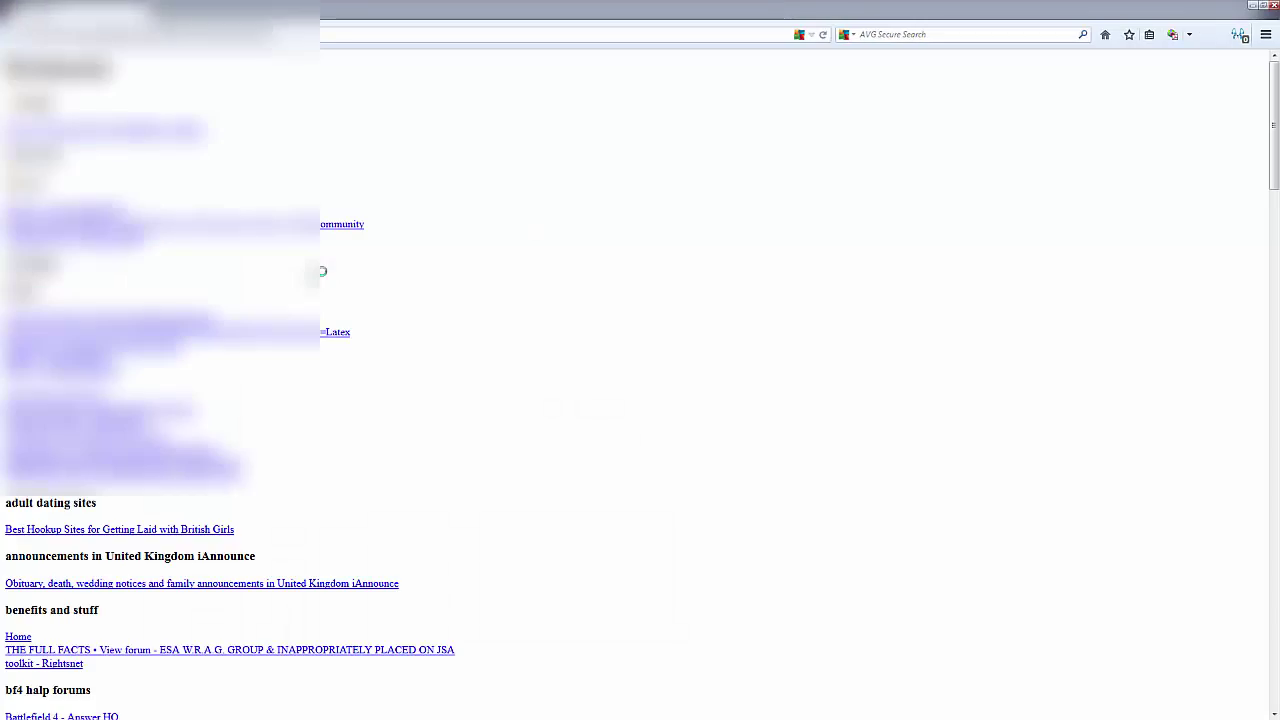
pyautogui.moveTo(1268, 103); pyautogui.dragTo(1117, 50)
pyautogui.rightClick(1069, 113)
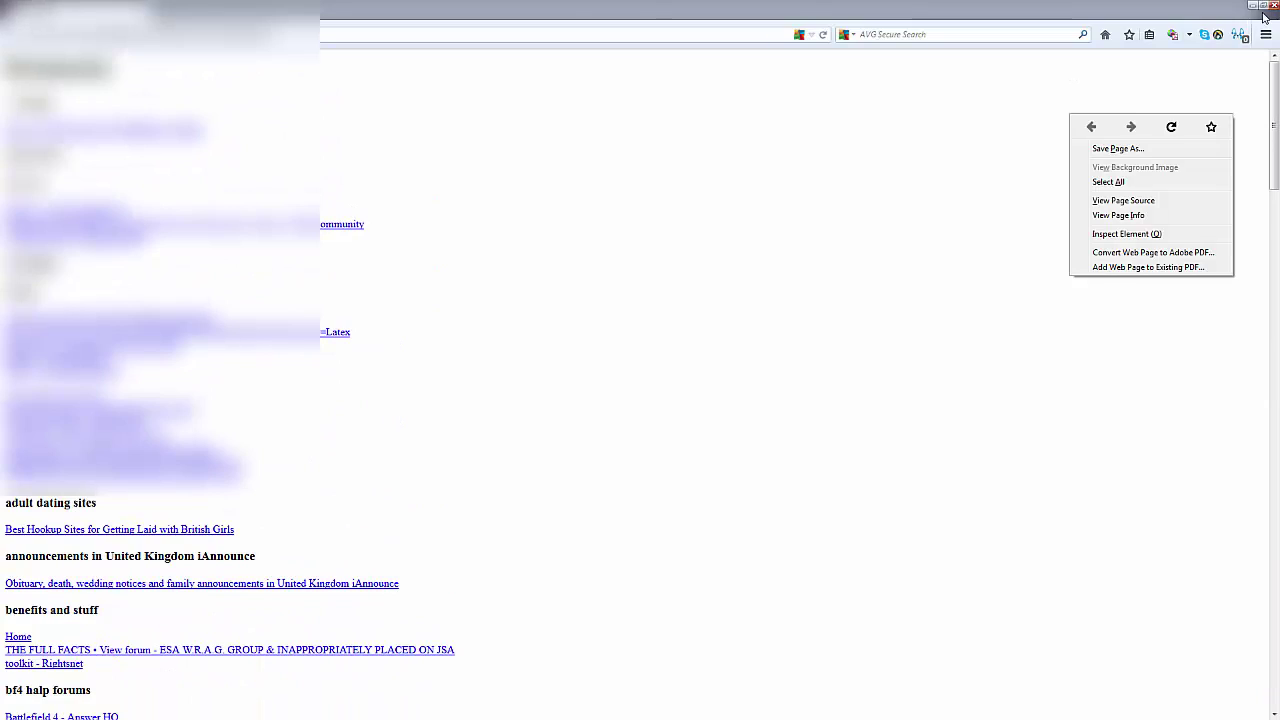
pyautogui.click(1274, 8)
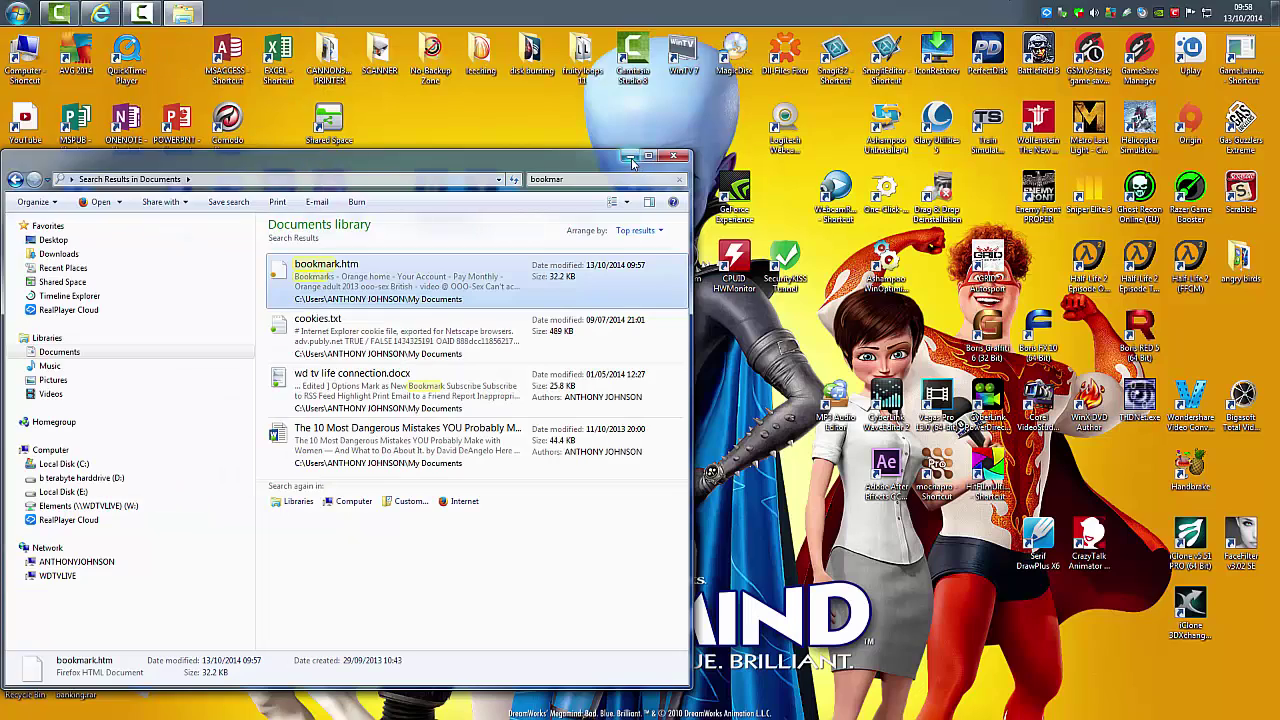
pyautogui.click(634, 158)
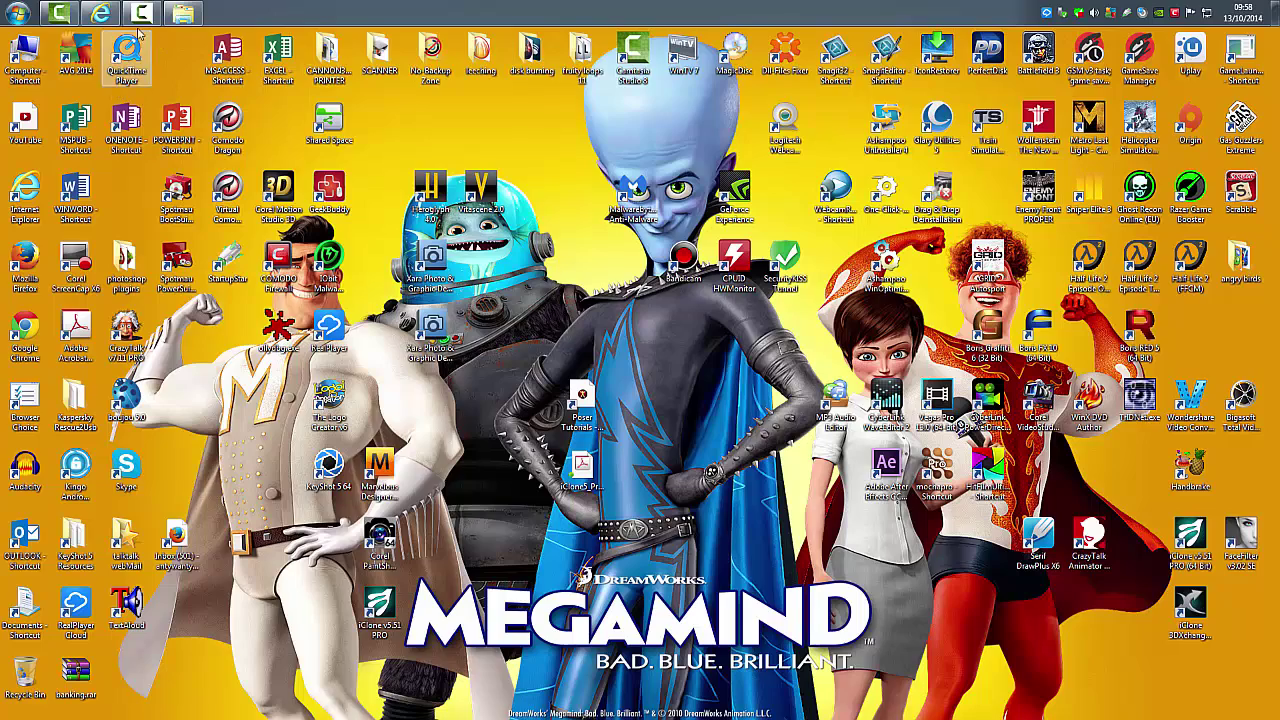
# Switch back to Internet Explorer and start the Import/Export Settings wizard with the option to import from a file.
pyautogui.click(102, 13)
pyautogui.rightClick(1212, 192)
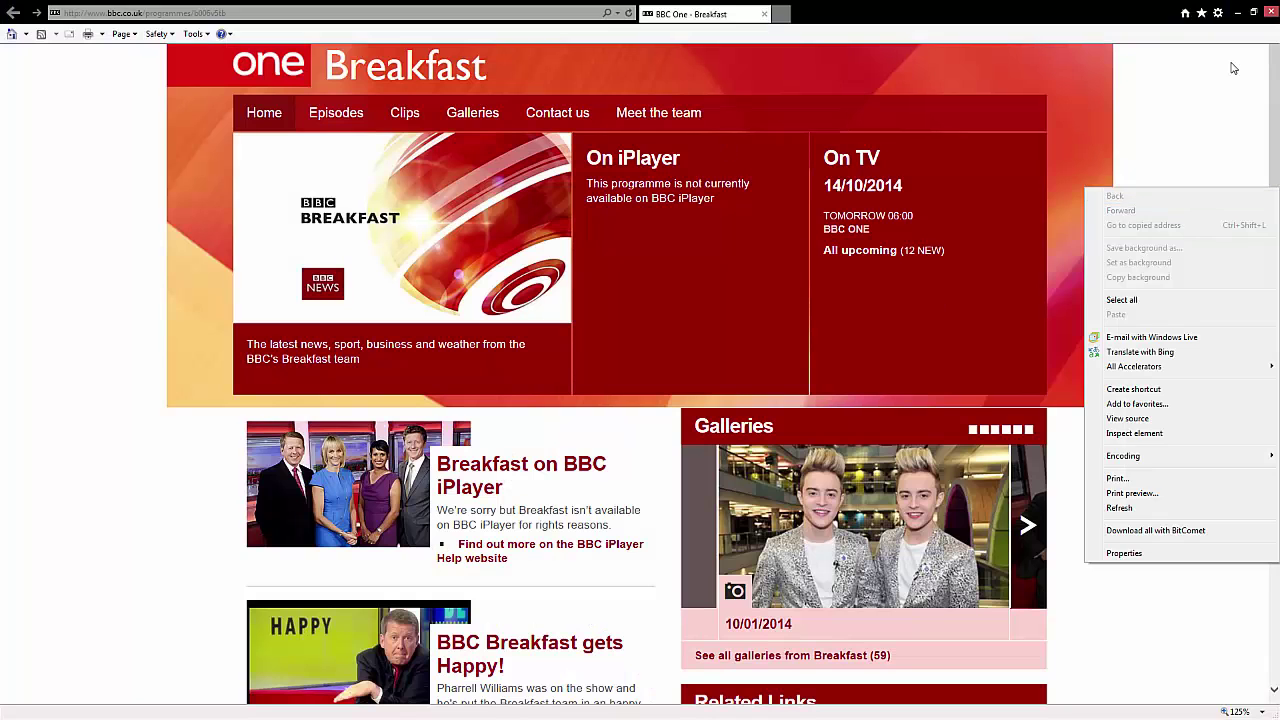
pyautogui.click(1202, 13)
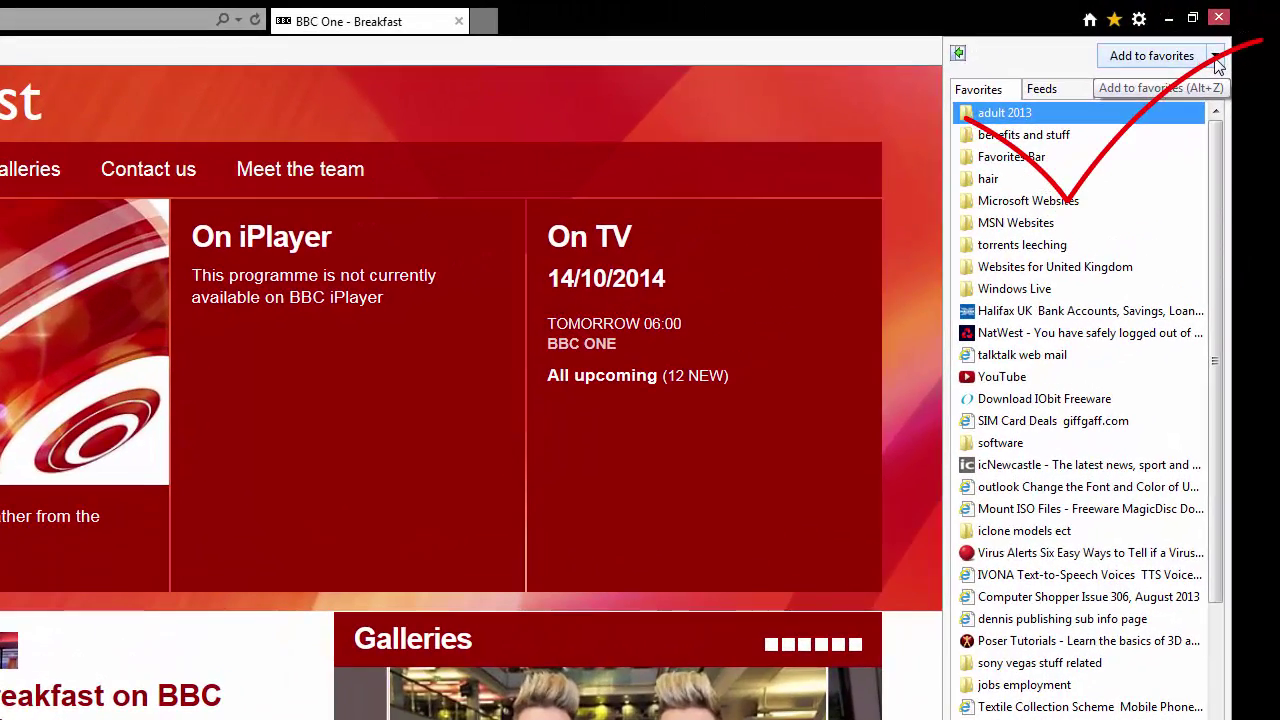
pyautogui.click(1216, 58)
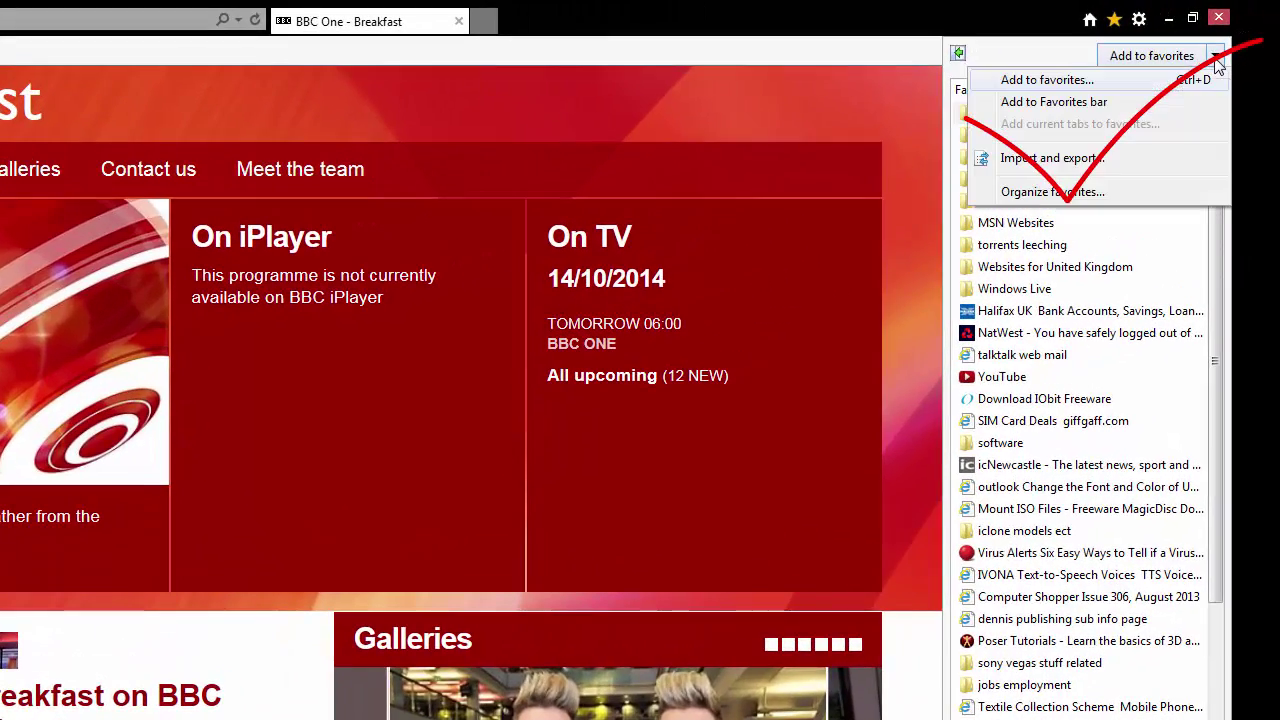
pyautogui.click(1128, 160)
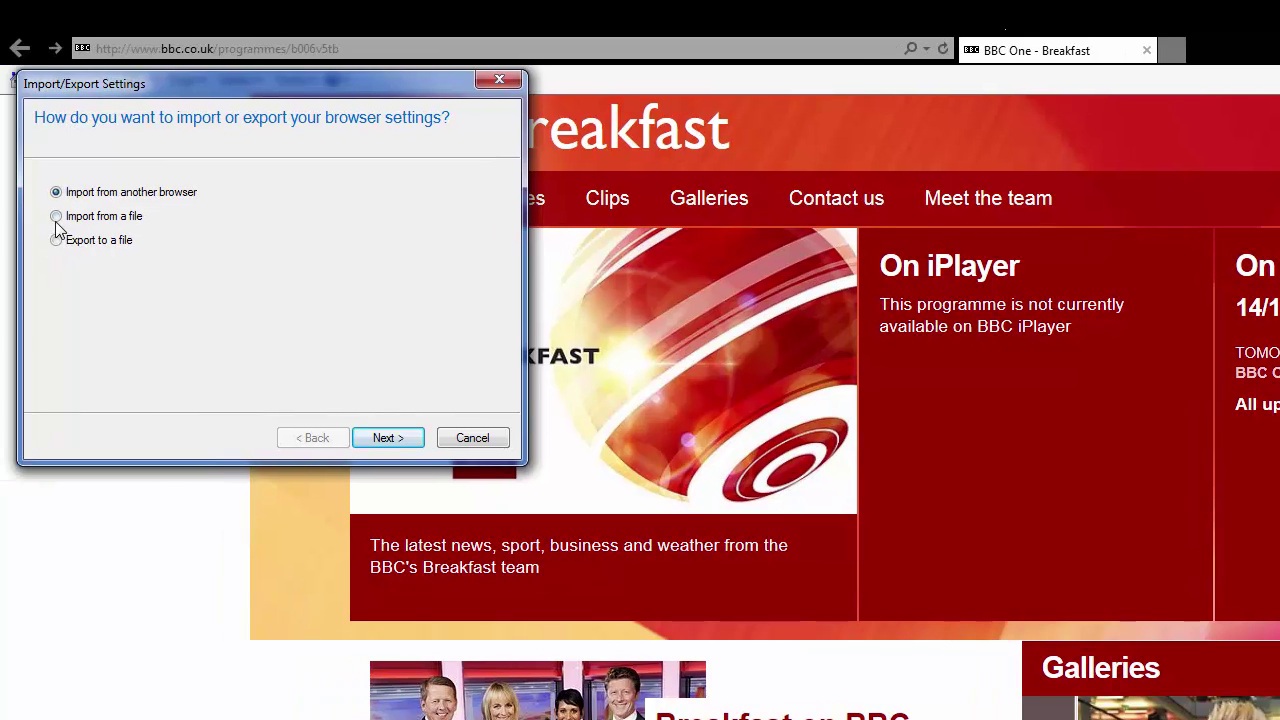
pyautogui.click(374, 438)
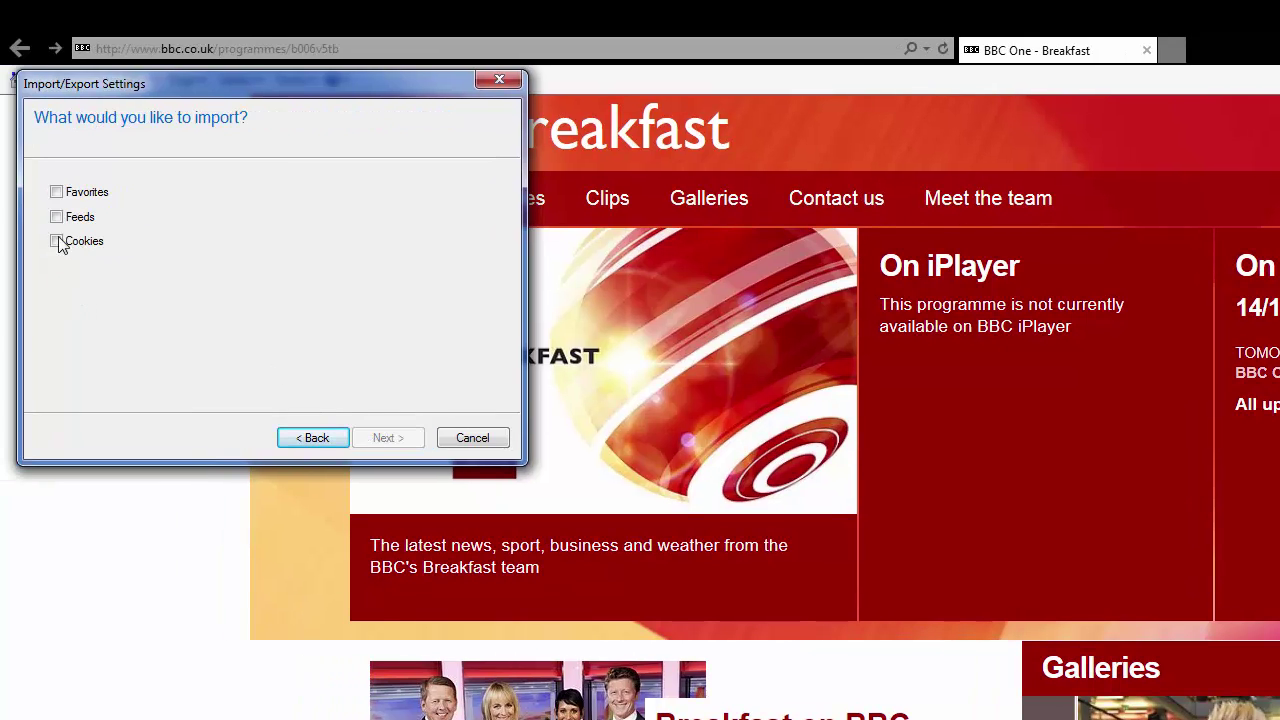
# Import only the favorites from bookmark.htm in the Documents folder and finish the wizard.
pyautogui.click(56, 192)
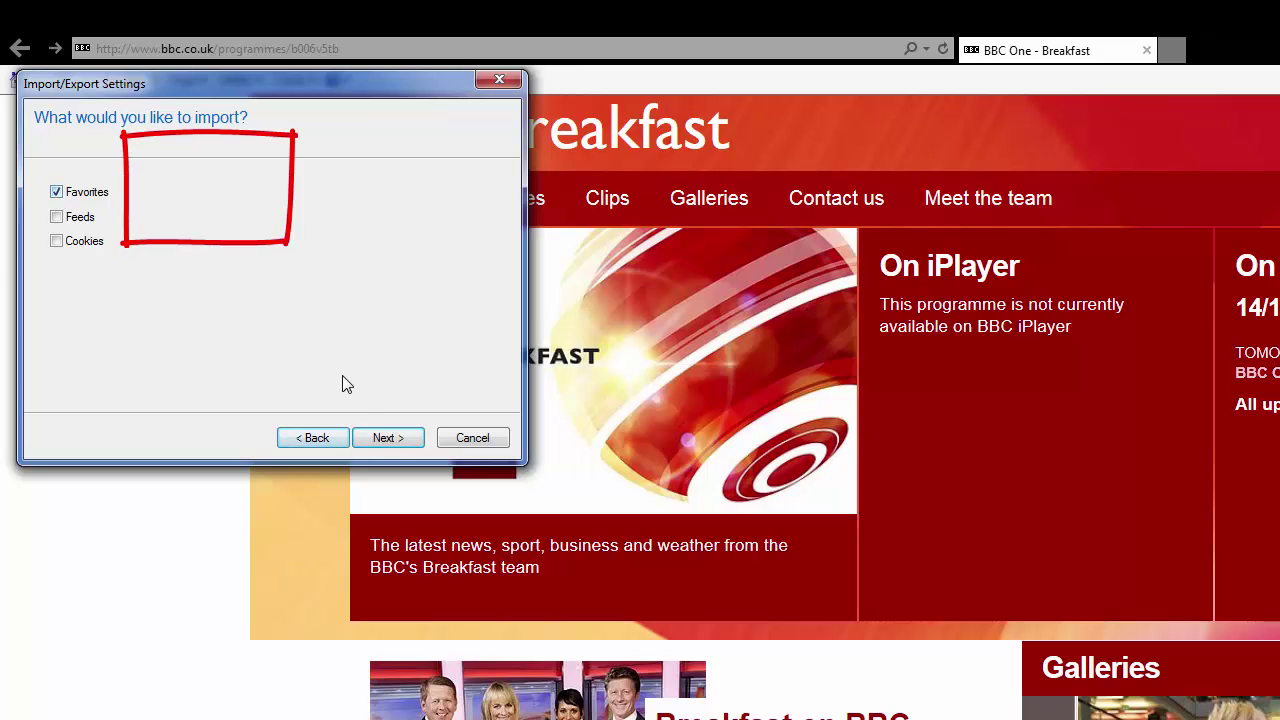
pyautogui.click(389, 437)
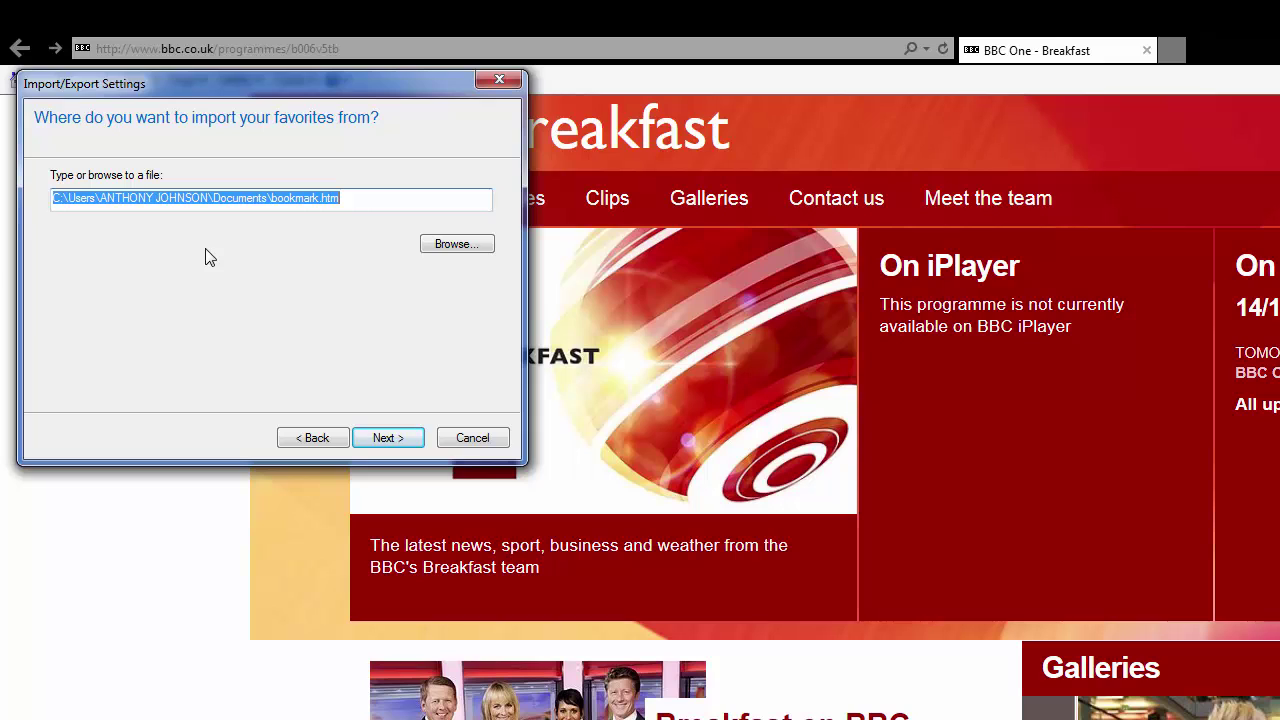
pyautogui.click(460, 247)
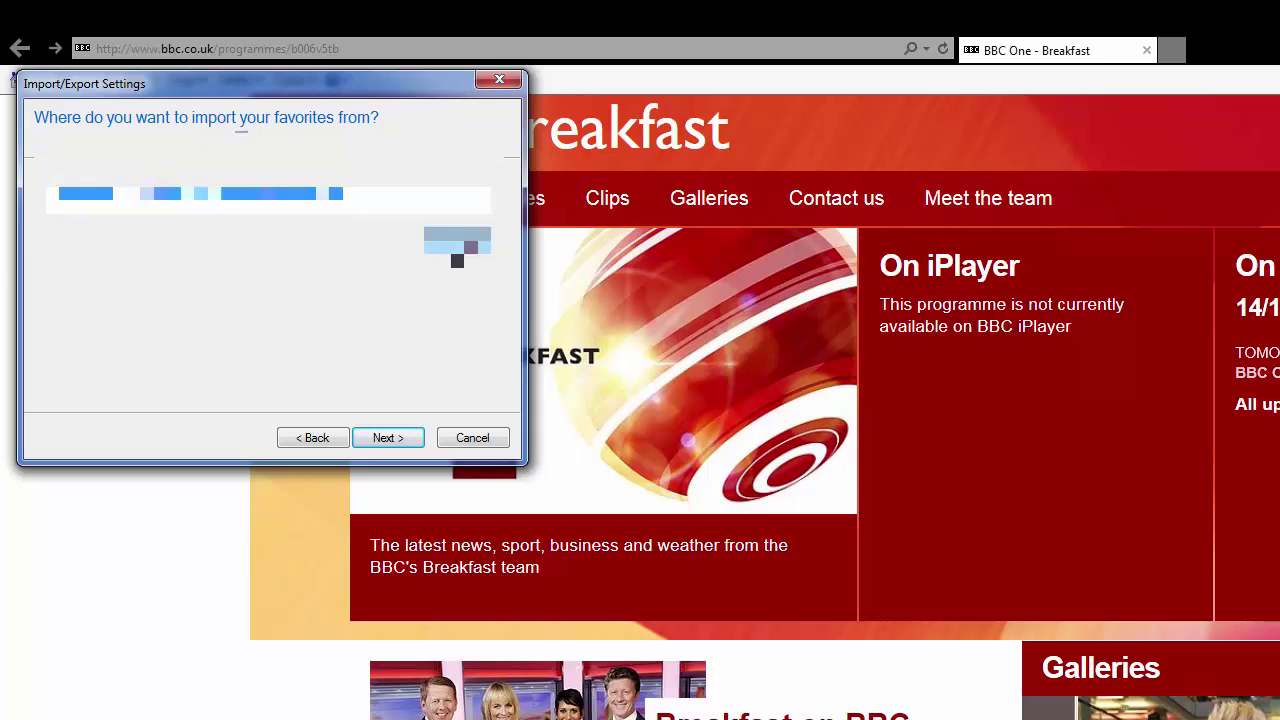
pyautogui.click(400, 434)
pyautogui.click(387, 434)
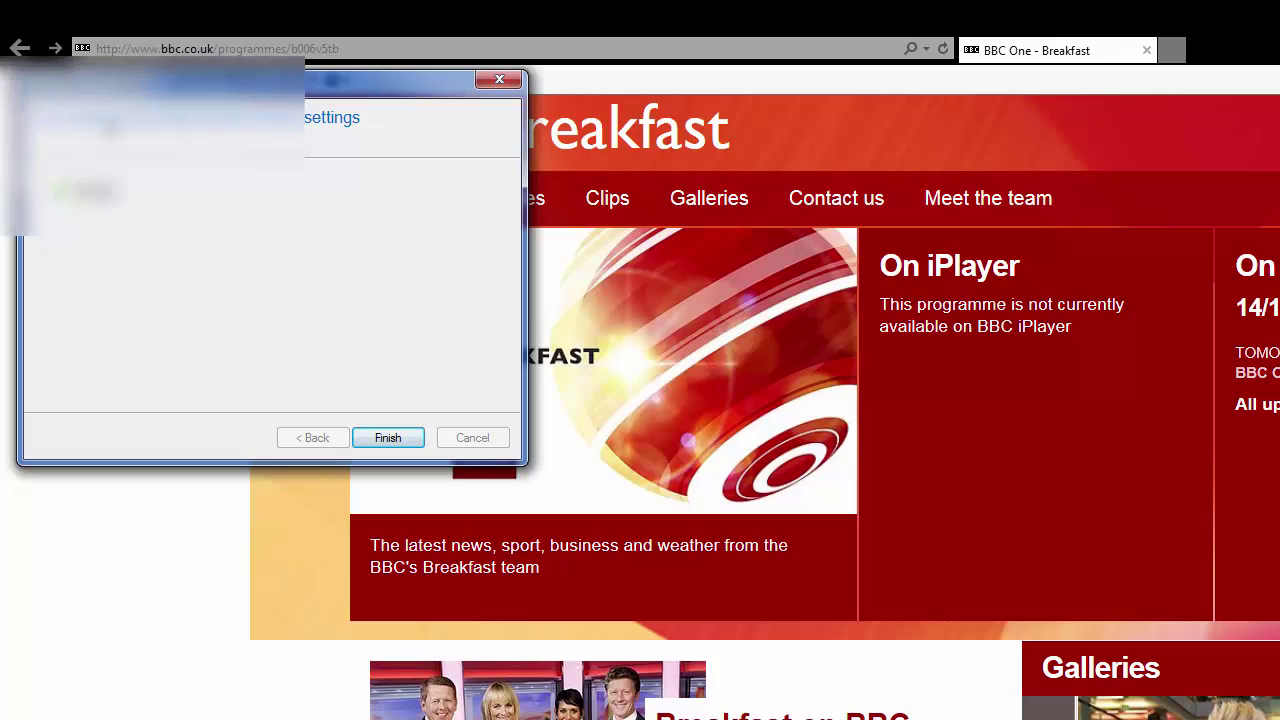
pyautogui.click(388, 438)
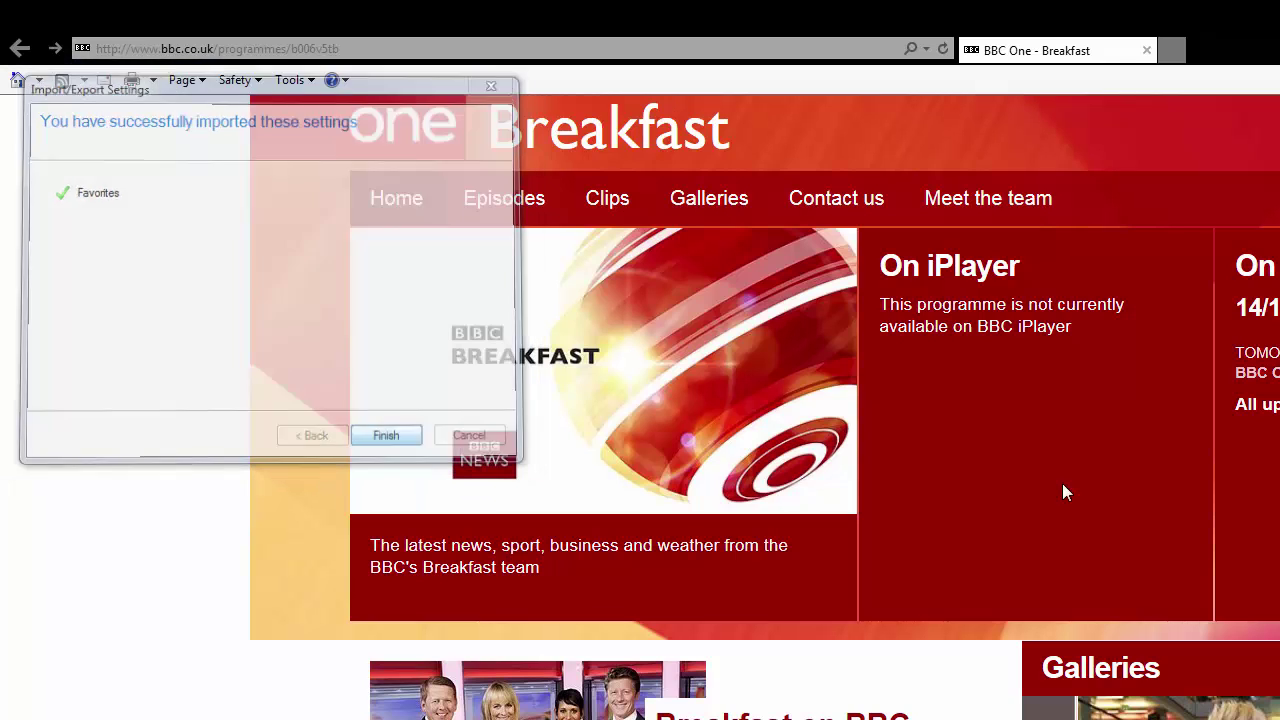